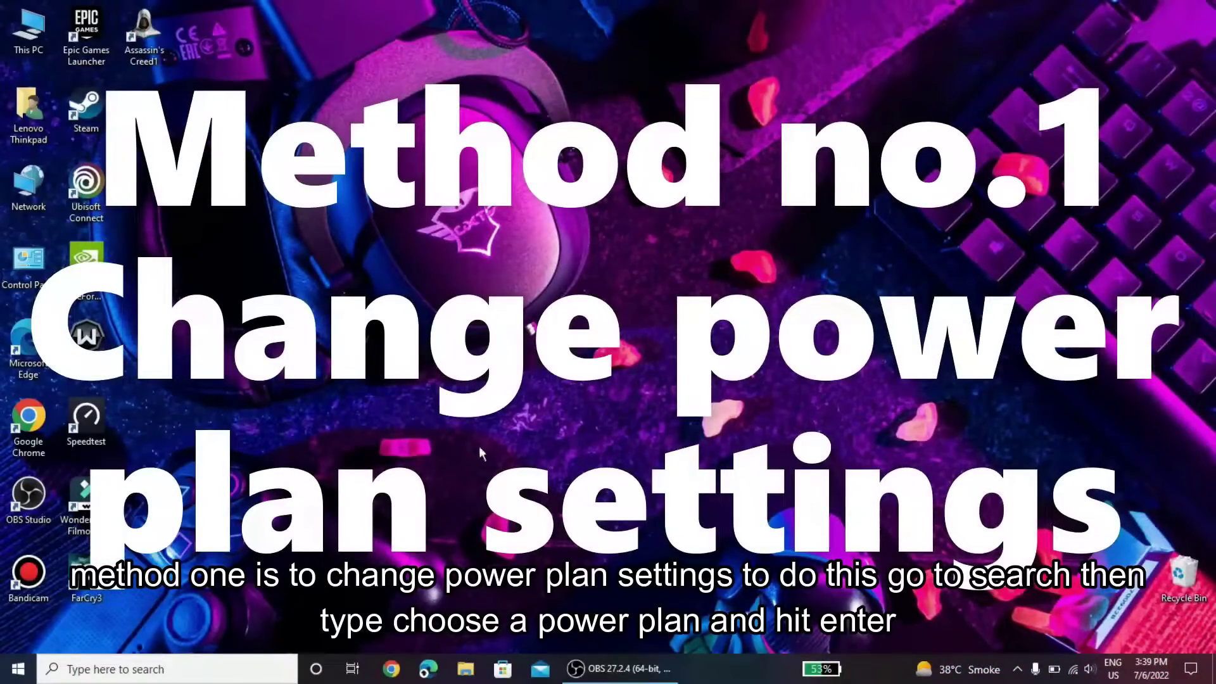
# - Open the Windows search panel from the taskbar search box
pyautogui.click(148, 669)
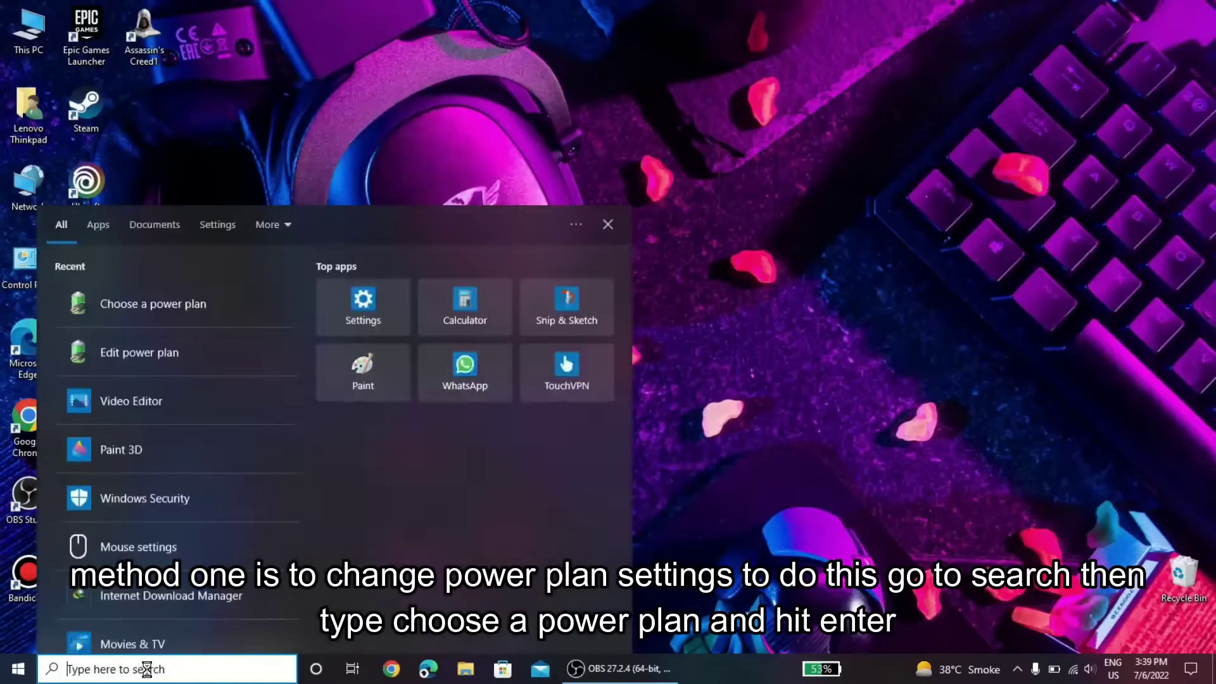
pyautogui.write('choose')
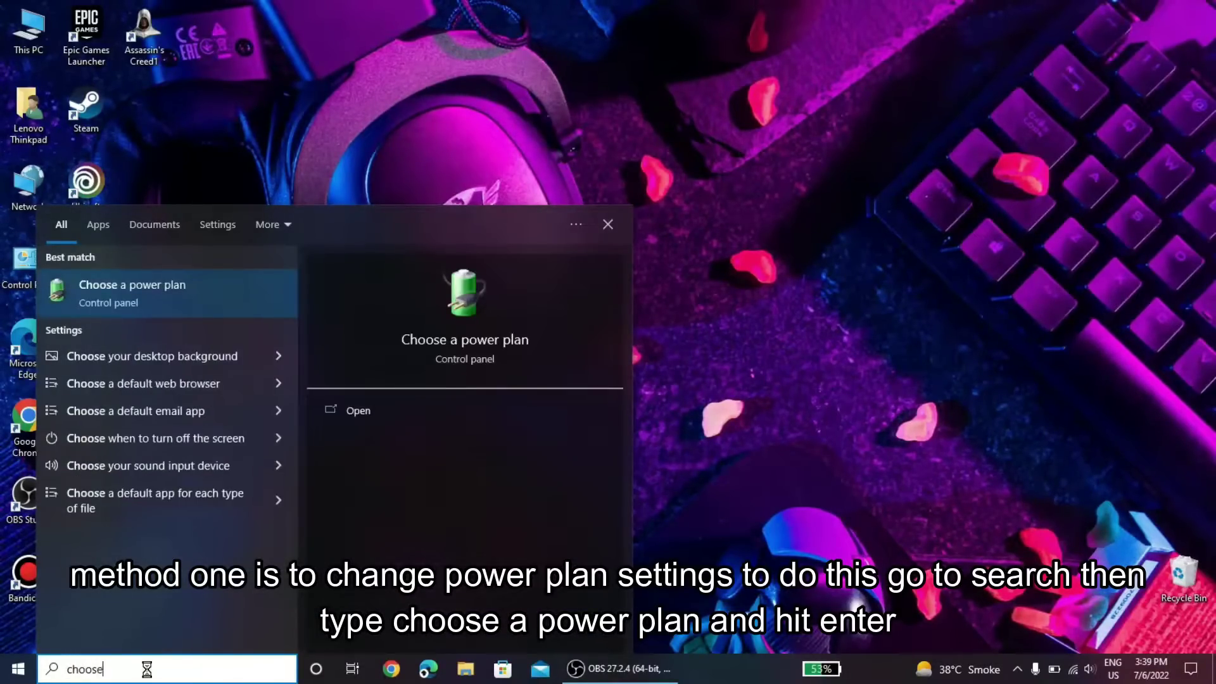
# - Open 'Choose a power plan' from search and select the High performance plan
pyautogui.press('Return')
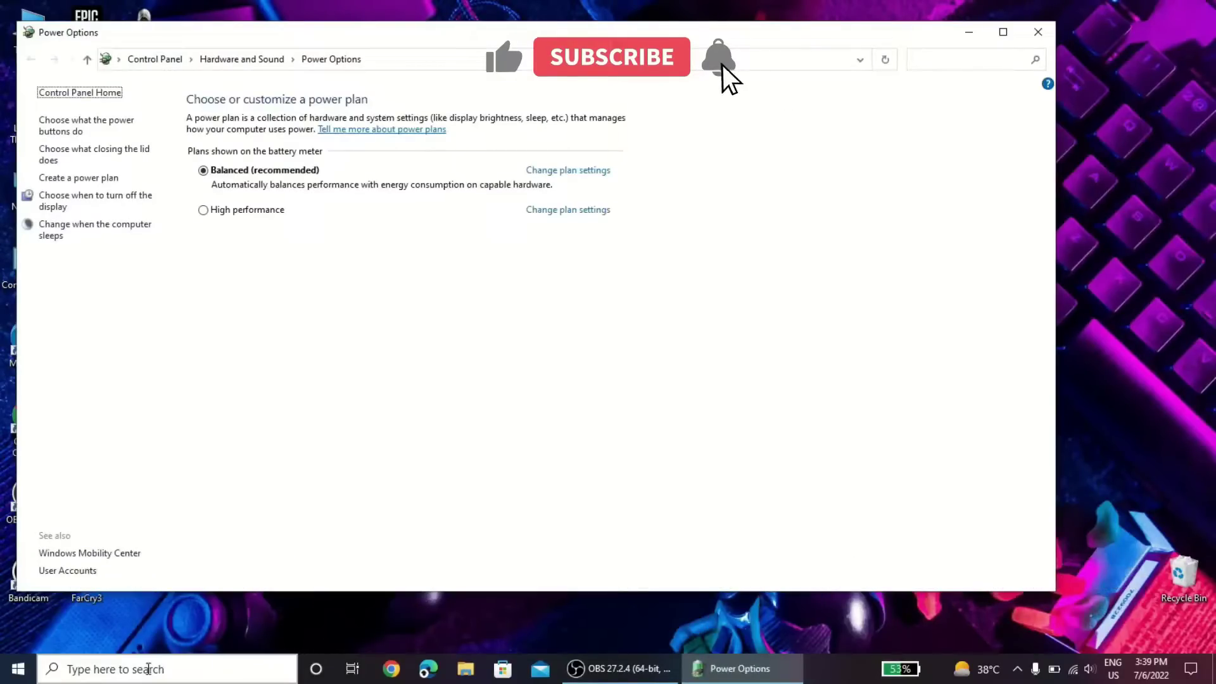
pyautogui.click(207, 213)
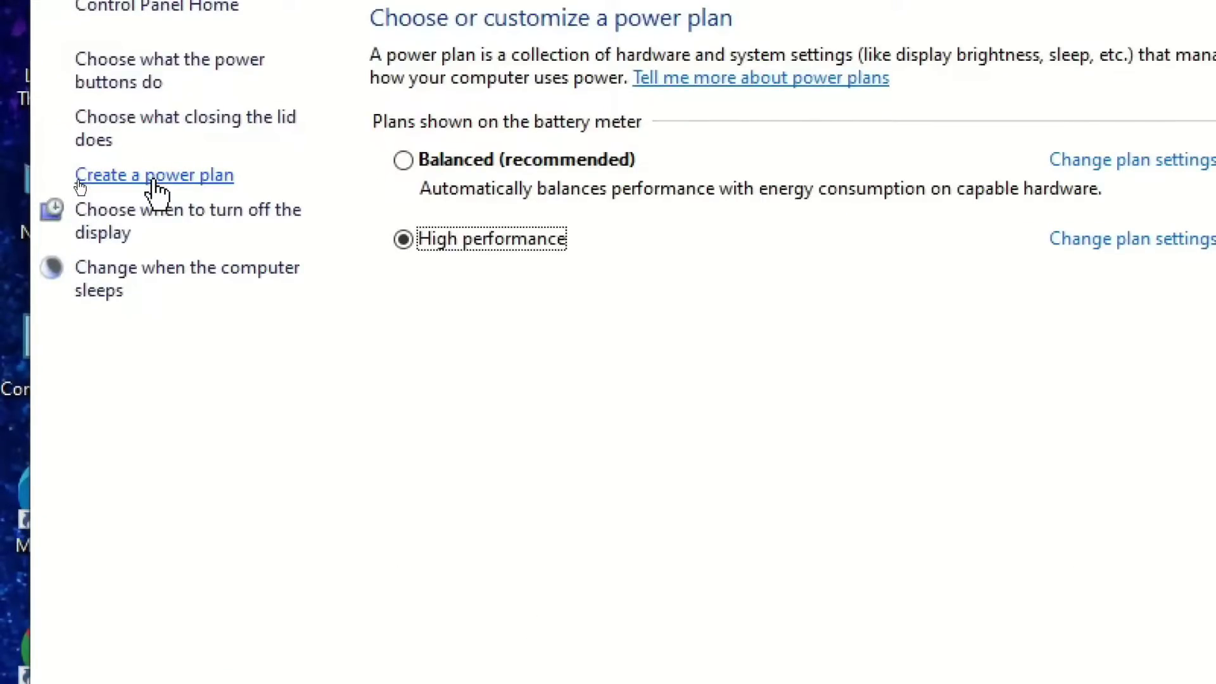
# - Try a High performance-based plan named 'High performance', dismiss the duplicate-name error, and close
pyautogui.click(155, 181)
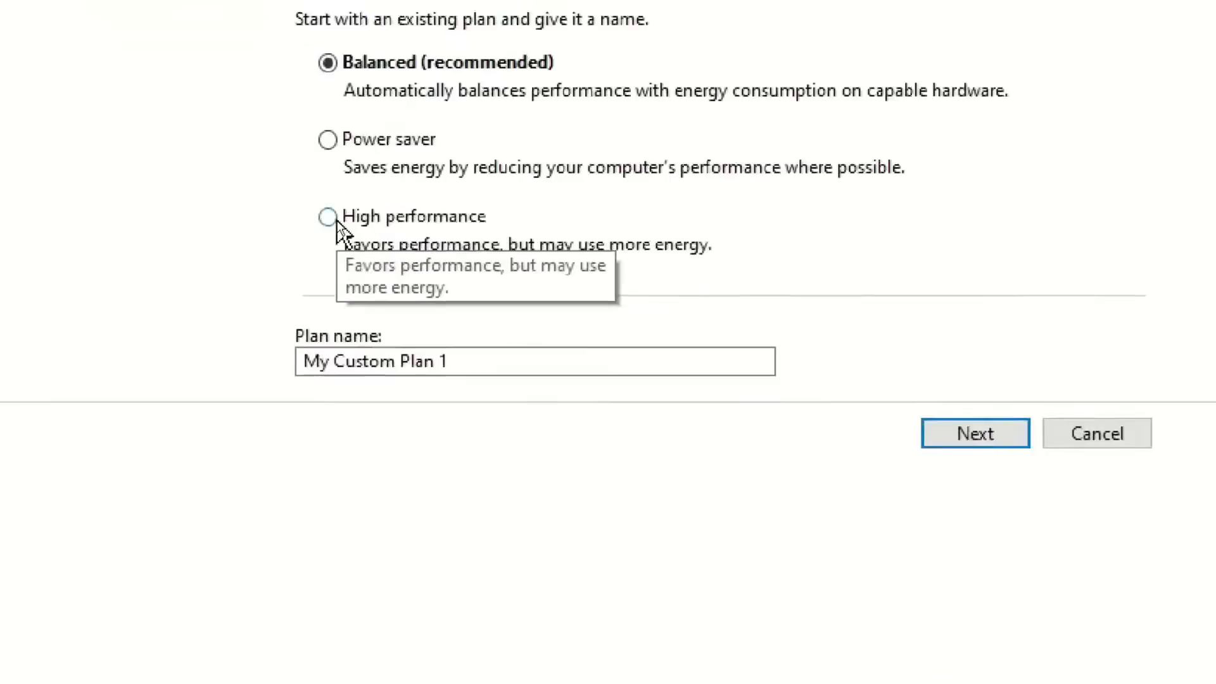
pyautogui.click(327, 219)
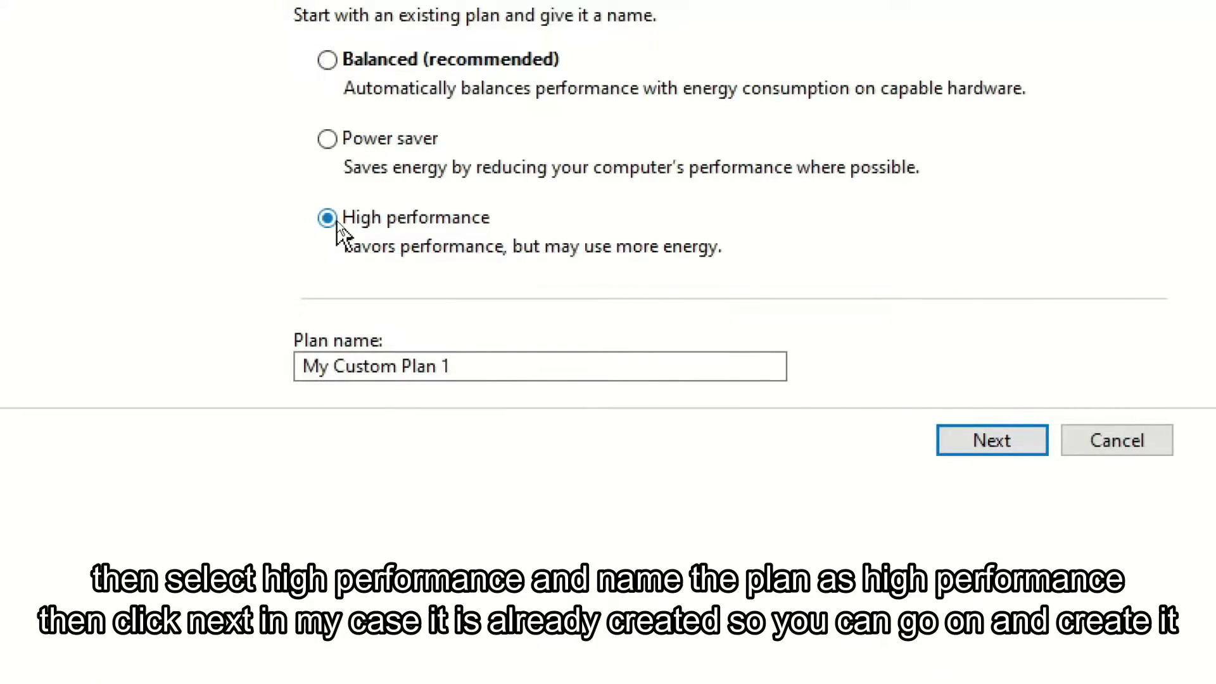
pyautogui.tripleClick(510, 377)
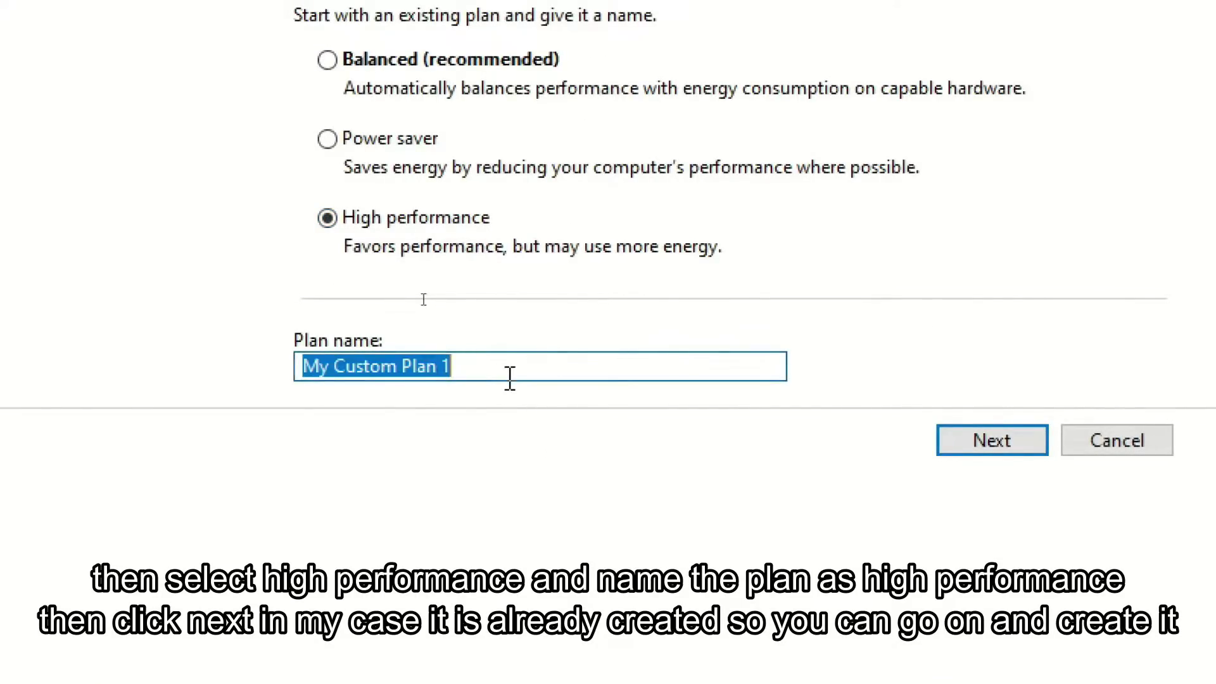
pyautogui.write('High performance')
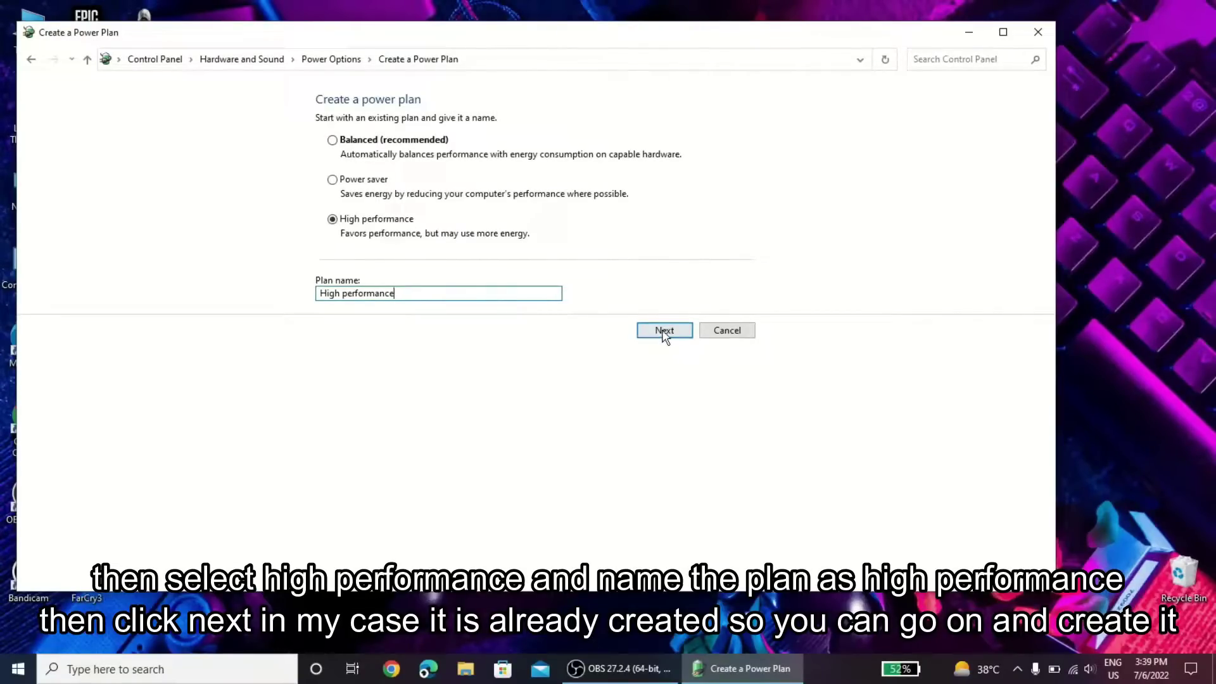
pyautogui.click(664, 333)
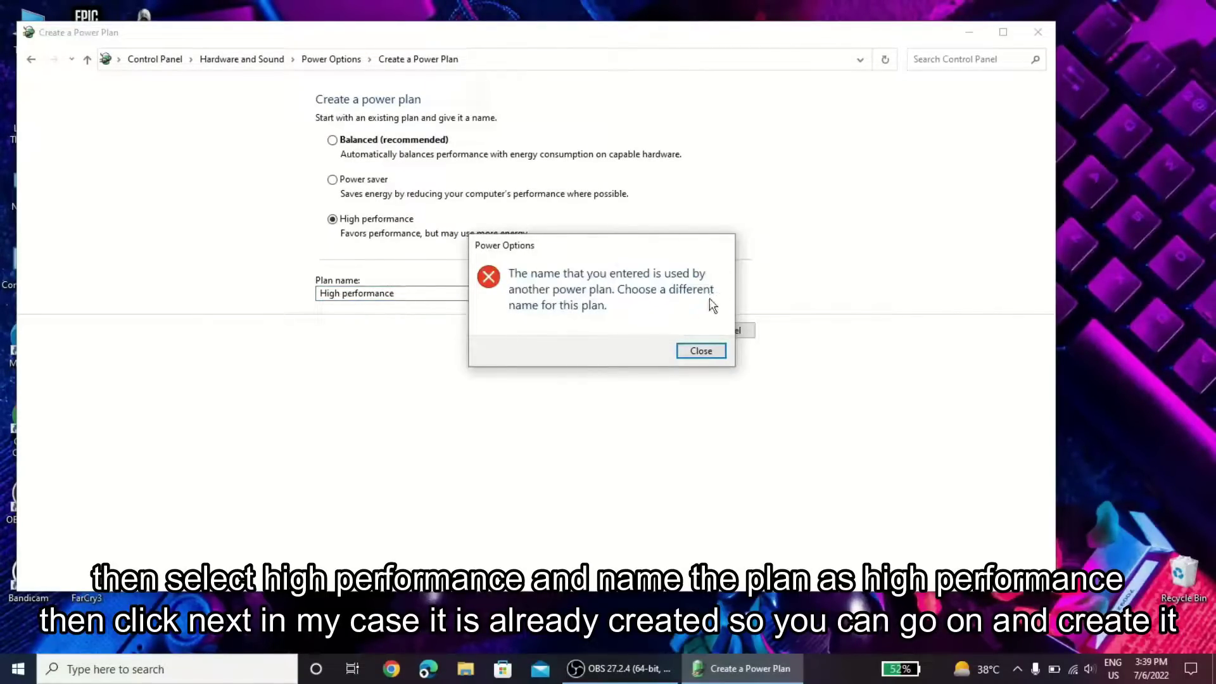
pyautogui.click(712, 352)
pyautogui.click(1052, 32)
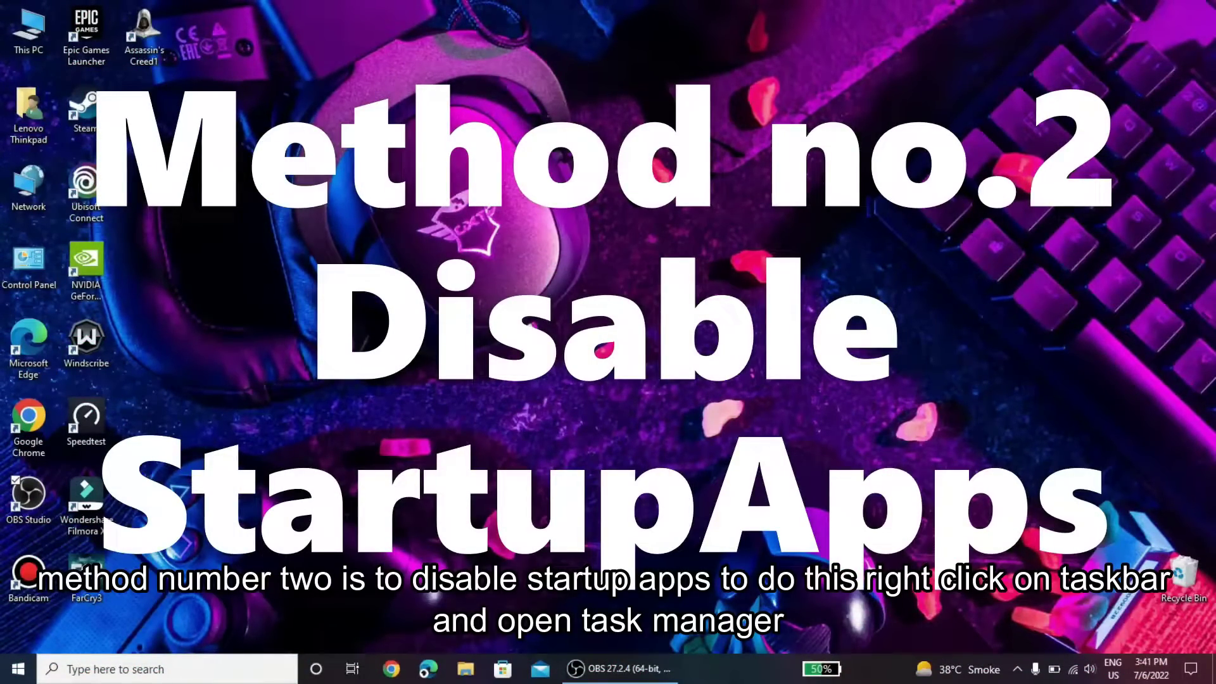
# - Launch Task Manager from the taskbar's right-click menu
pyautogui.rightClick(729, 663)
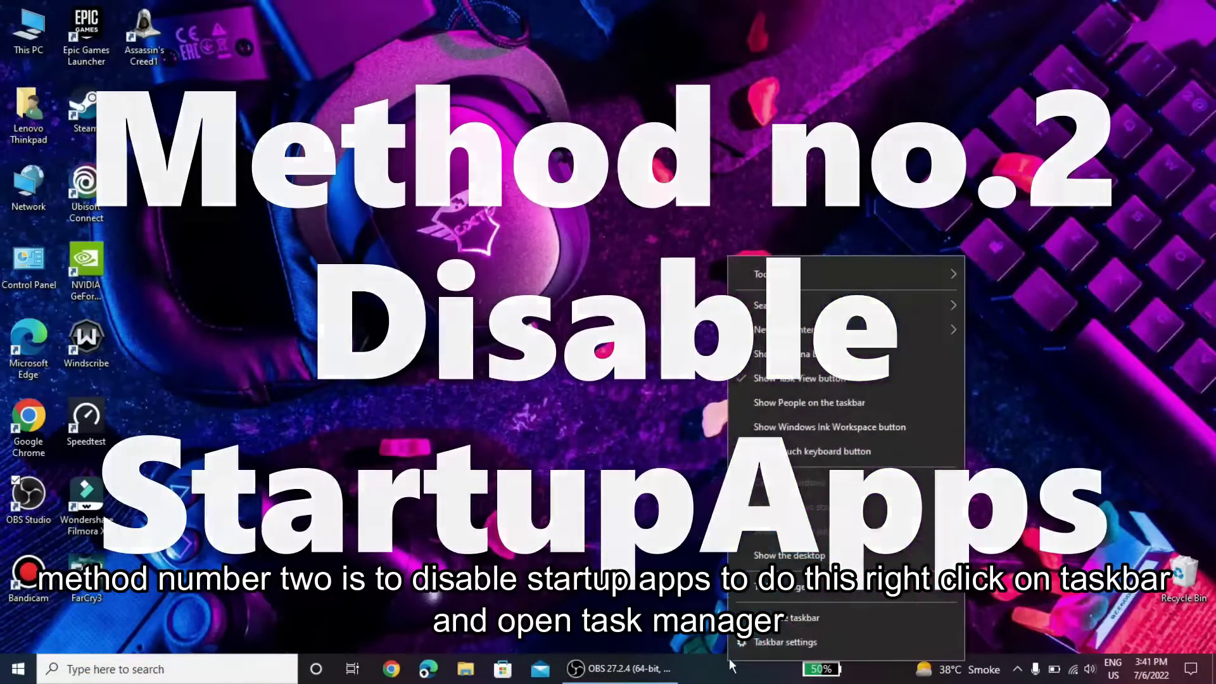
pyautogui.click(740, 597)
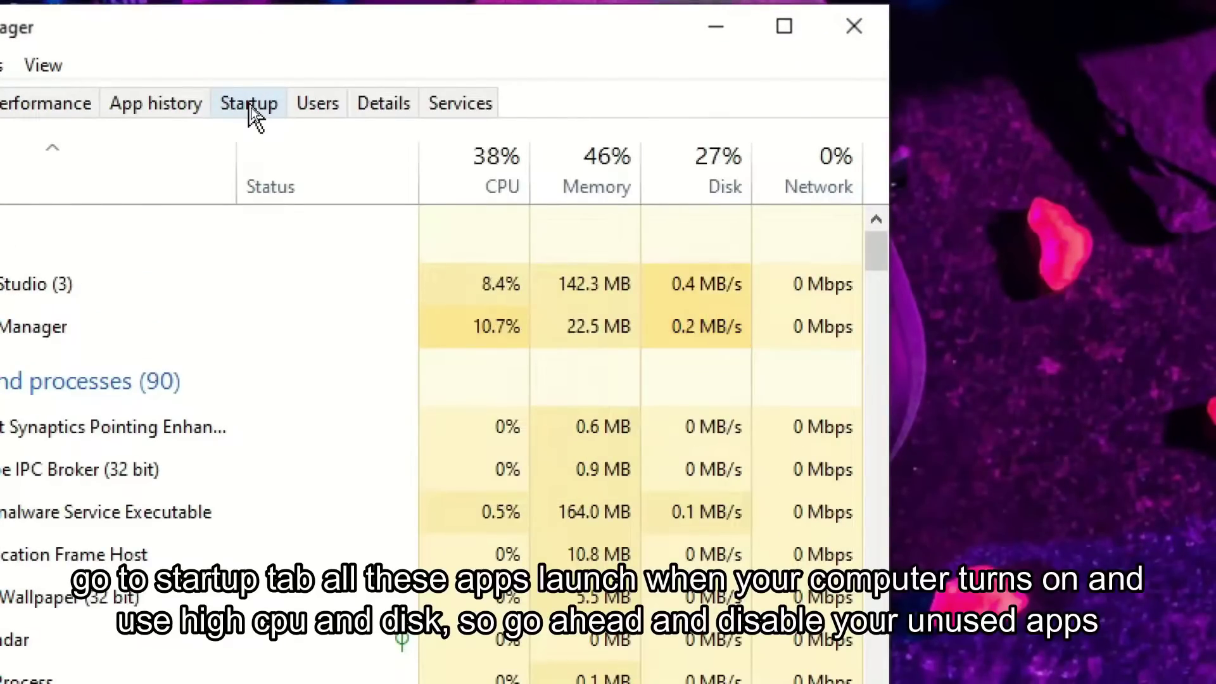
# - Disable CCXProcess and EpicGamesLauncher on the Startup tab
pyautogui.click(250, 105)
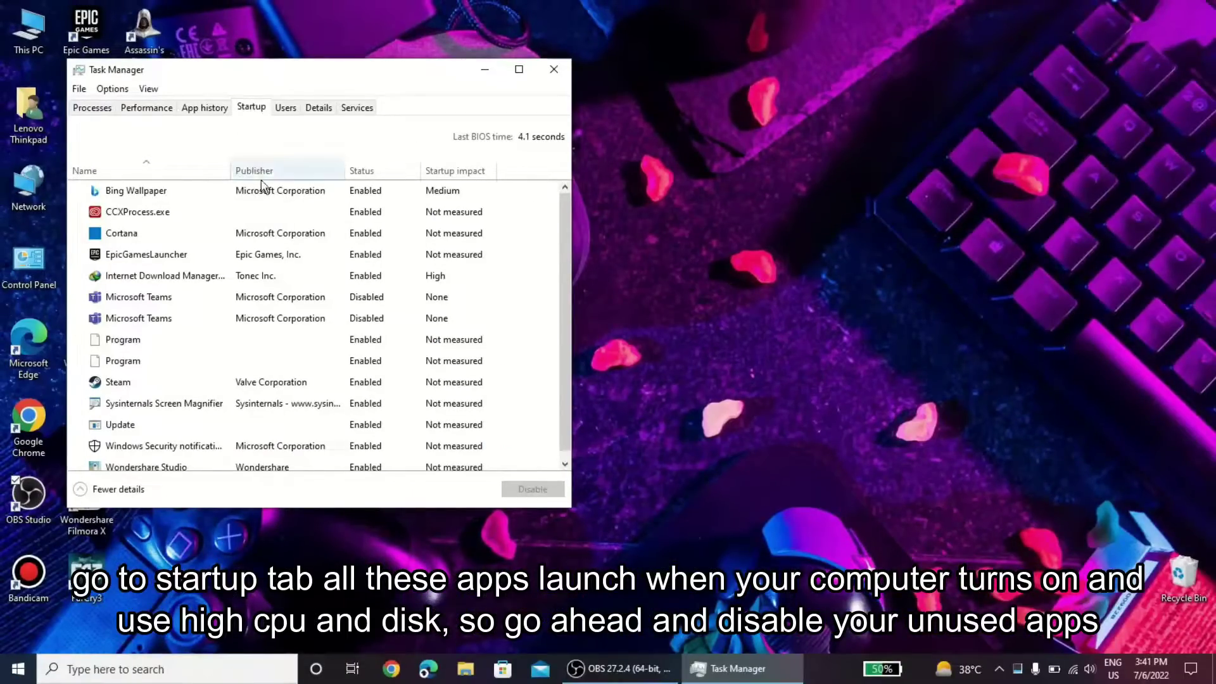
pyautogui.rightClick(268, 212)
pyautogui.click(285, 219)
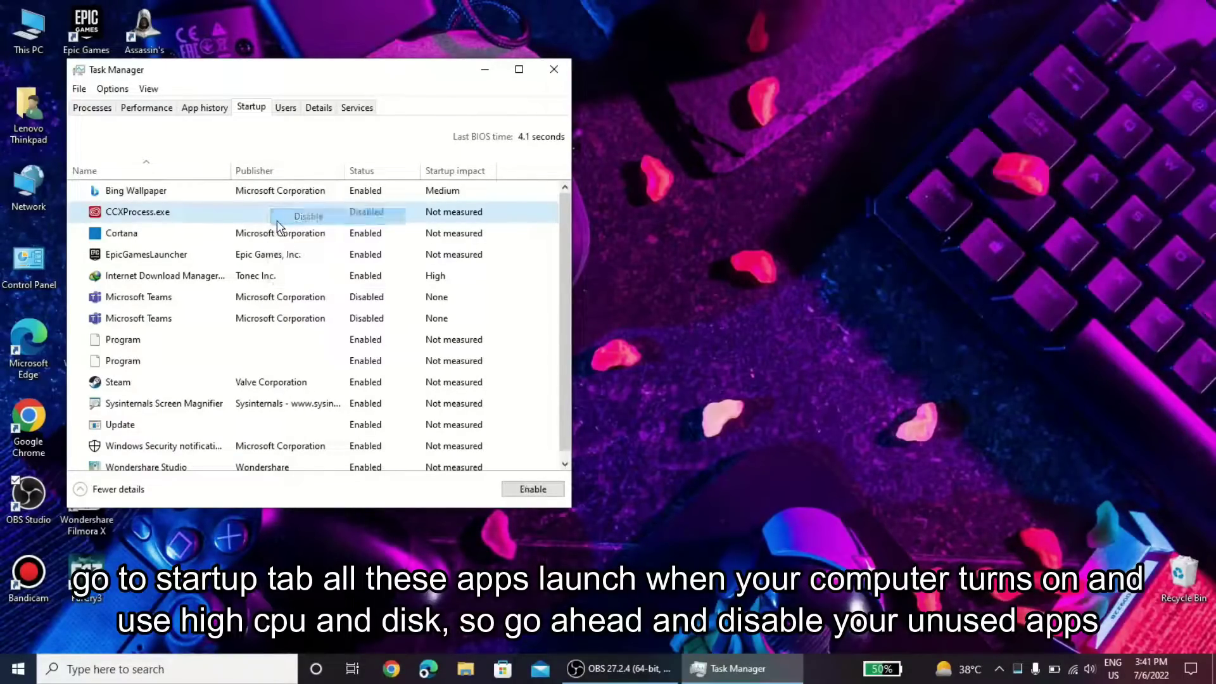
pyautogui.rightClick(286, 258)
pyautogui.click(290, 266)
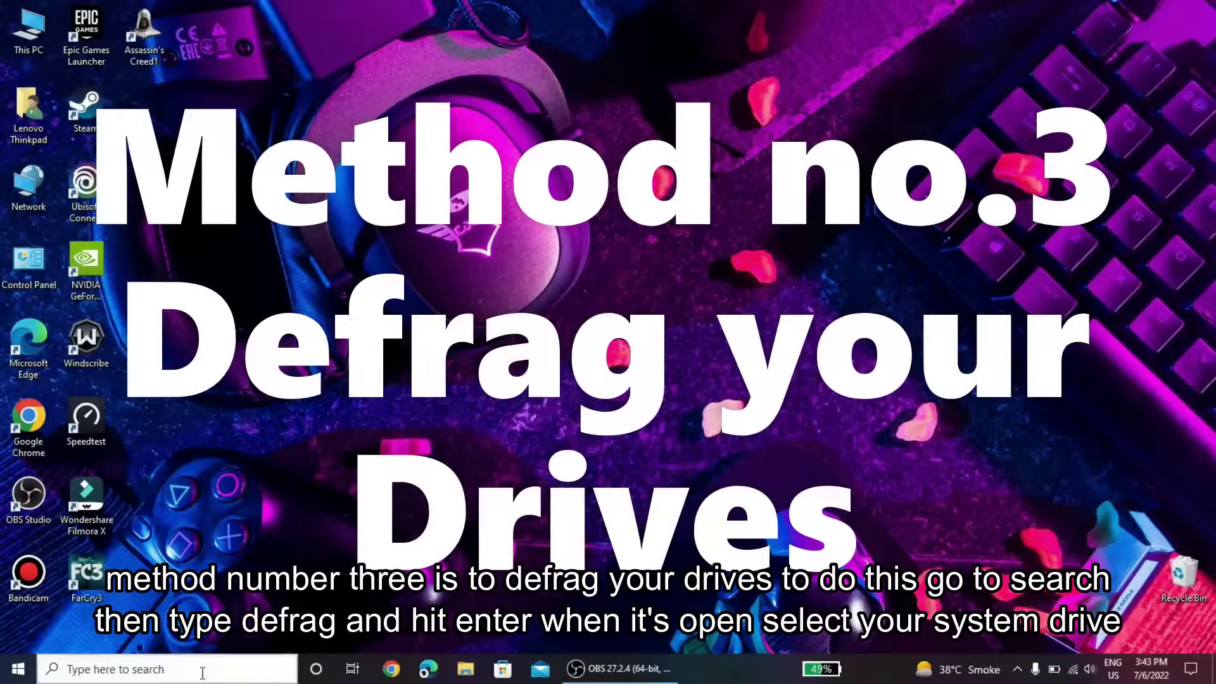
# - Search 'defrag' and launch Defragment and Optimize Drives
pyautogui.click(179, 668)
pyautogui.write('de')
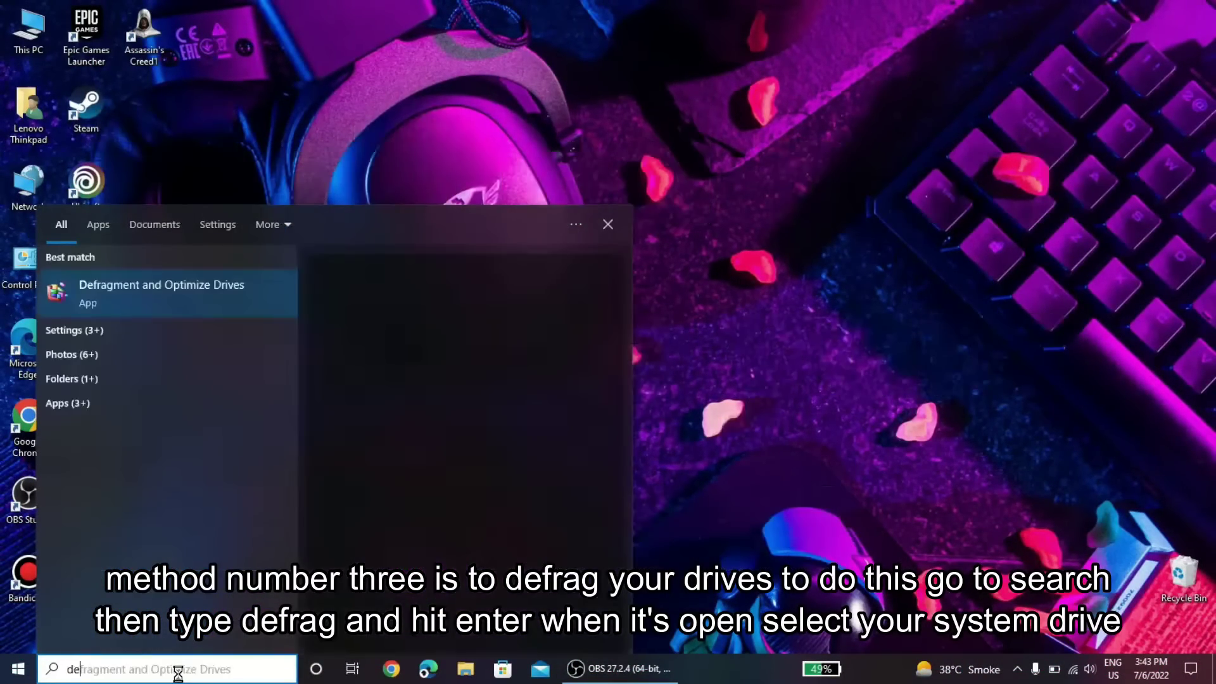
pyautogui.write('frag')
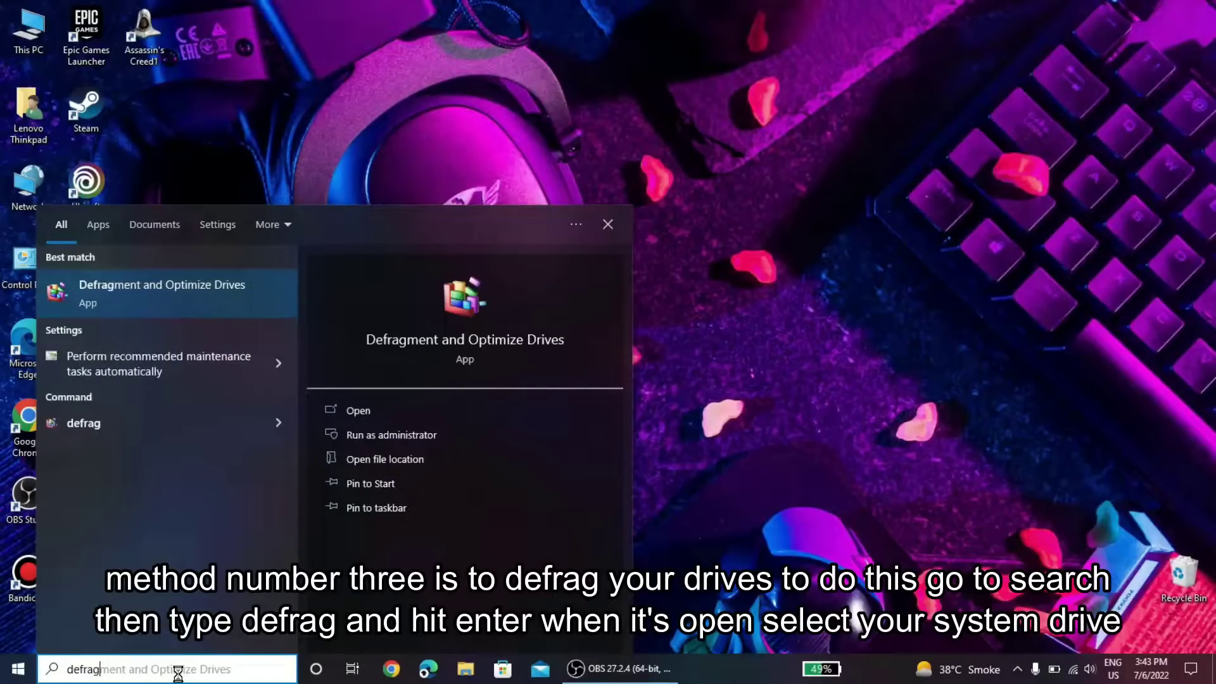
pyautogui.press('Return')
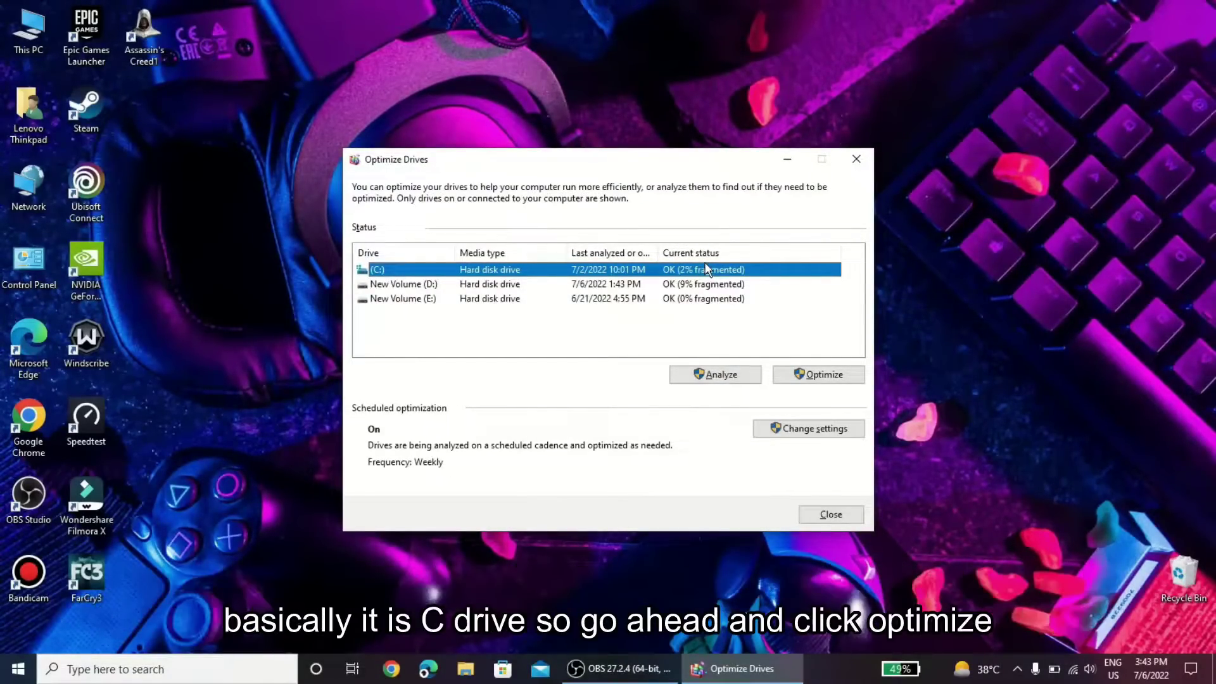
# - Optimize drive C: to 0% fragmented, then close Optimize Drives
pyautogui.click(799, 374)
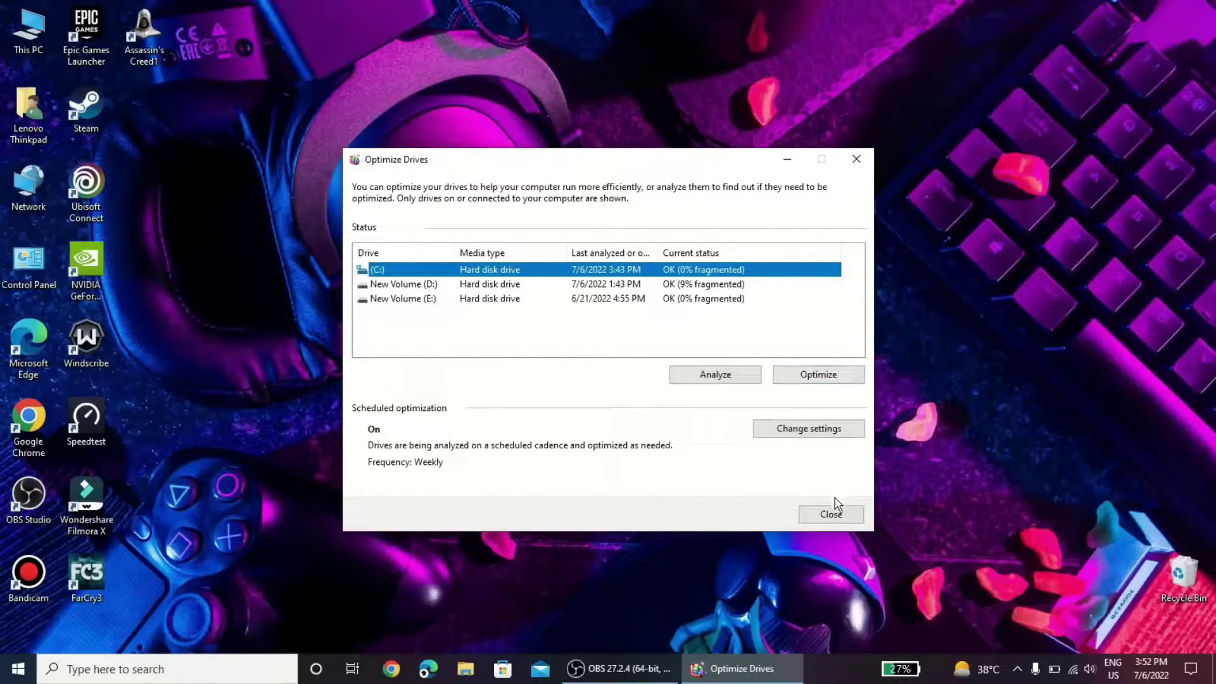
pyautogui.click(832, 515)
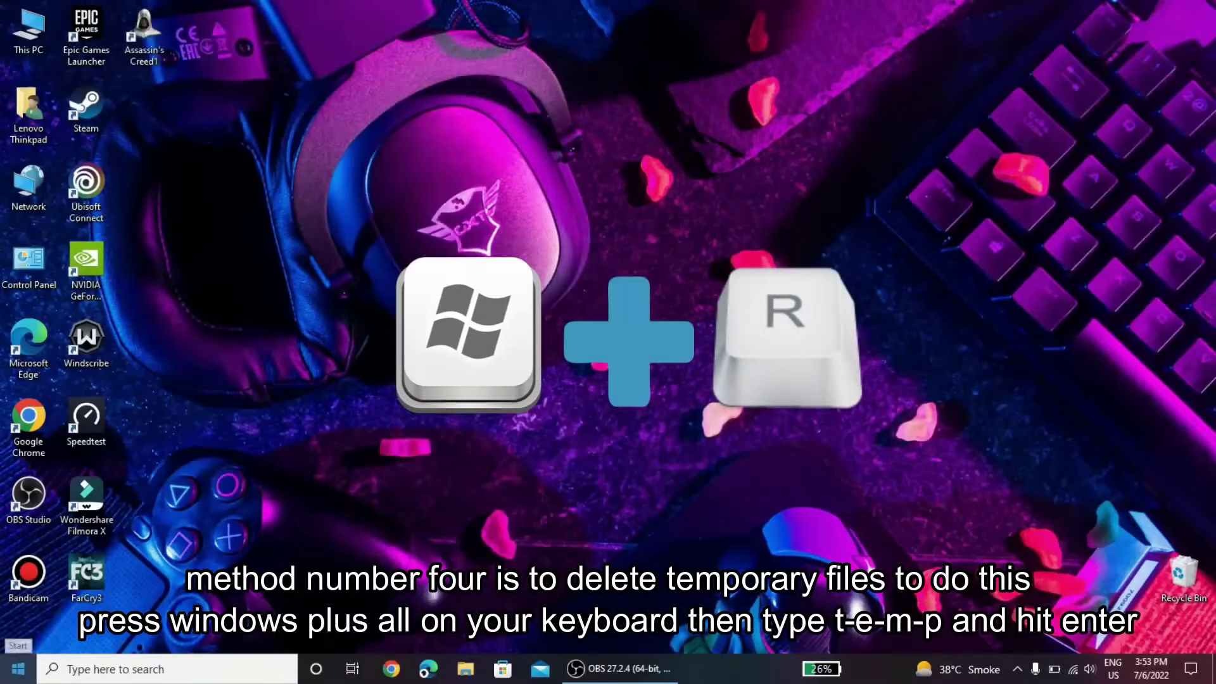
# - Run 'temp' from the Run dialog to open the Windows Temp folder
pyautogui.press('super+r')
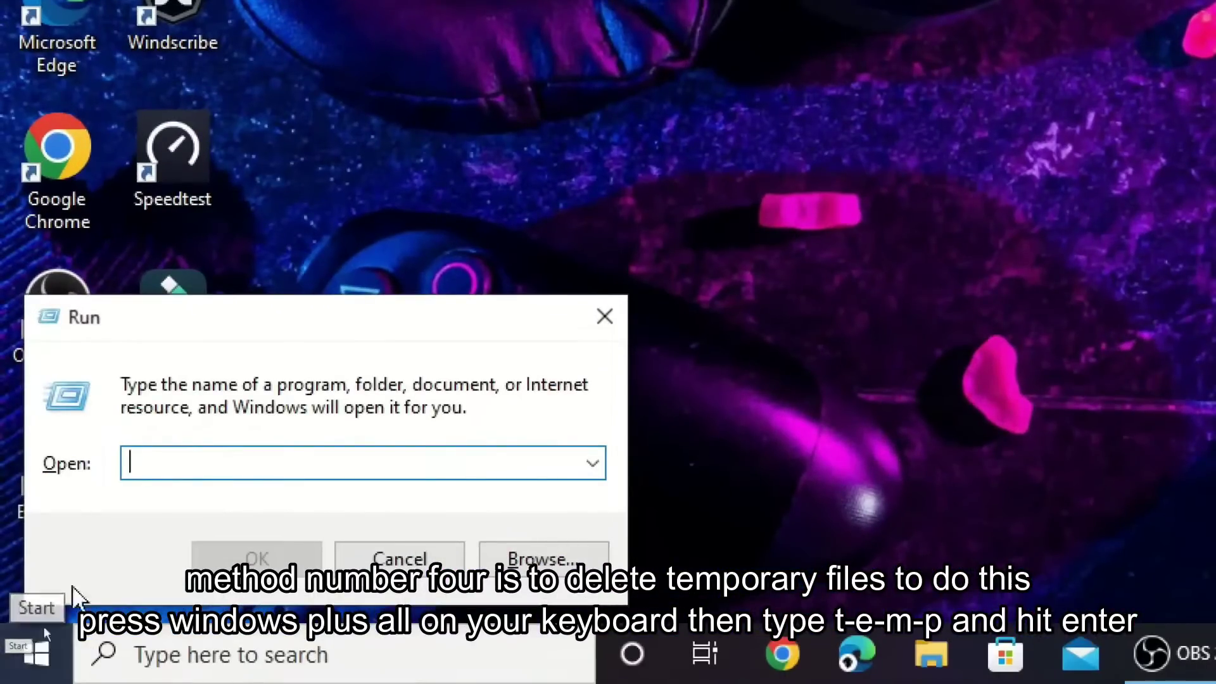
pyautogui.write('tem')
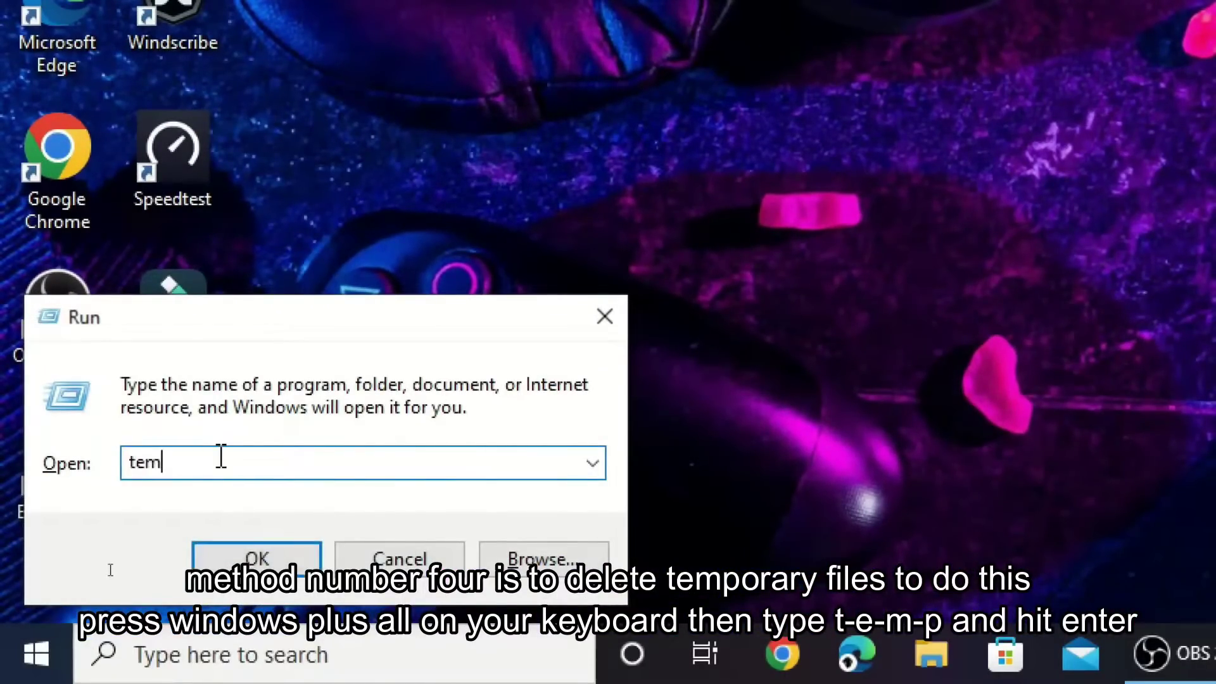
pyautogui.write('p')
pyautogui.press('Return')
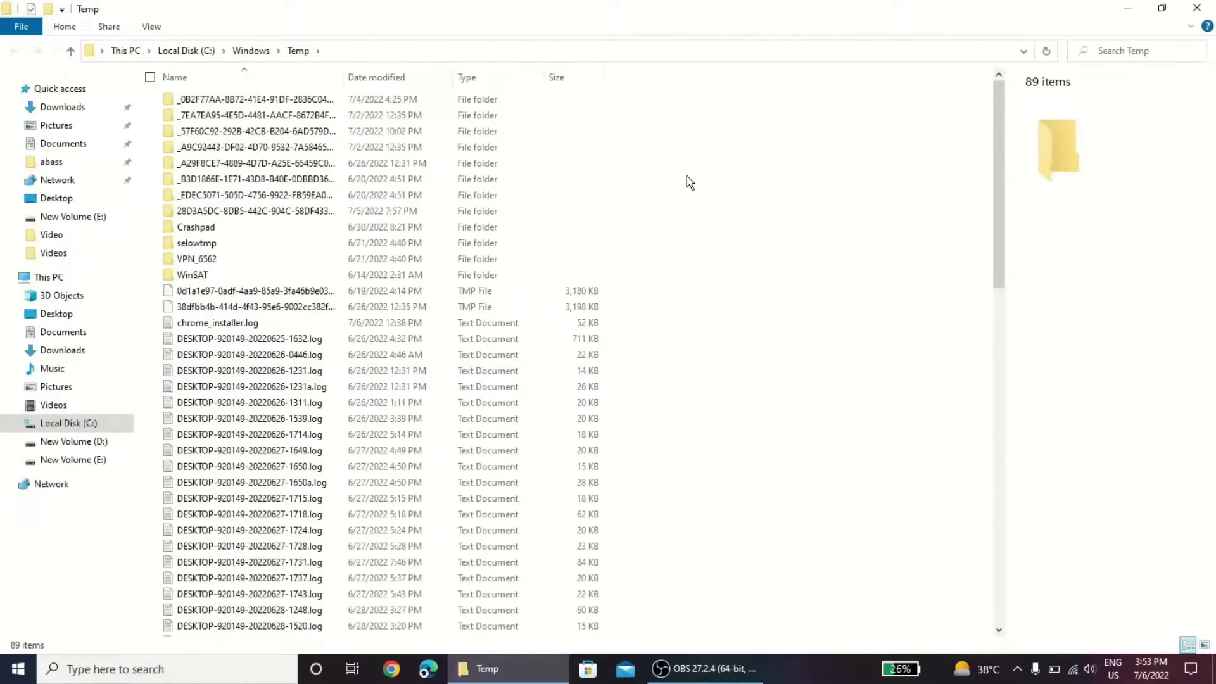
# - Delete everything in the Temp folder, skipping in-use files, and close the folder
pyautogui.hotkey('ctrl', 'a')
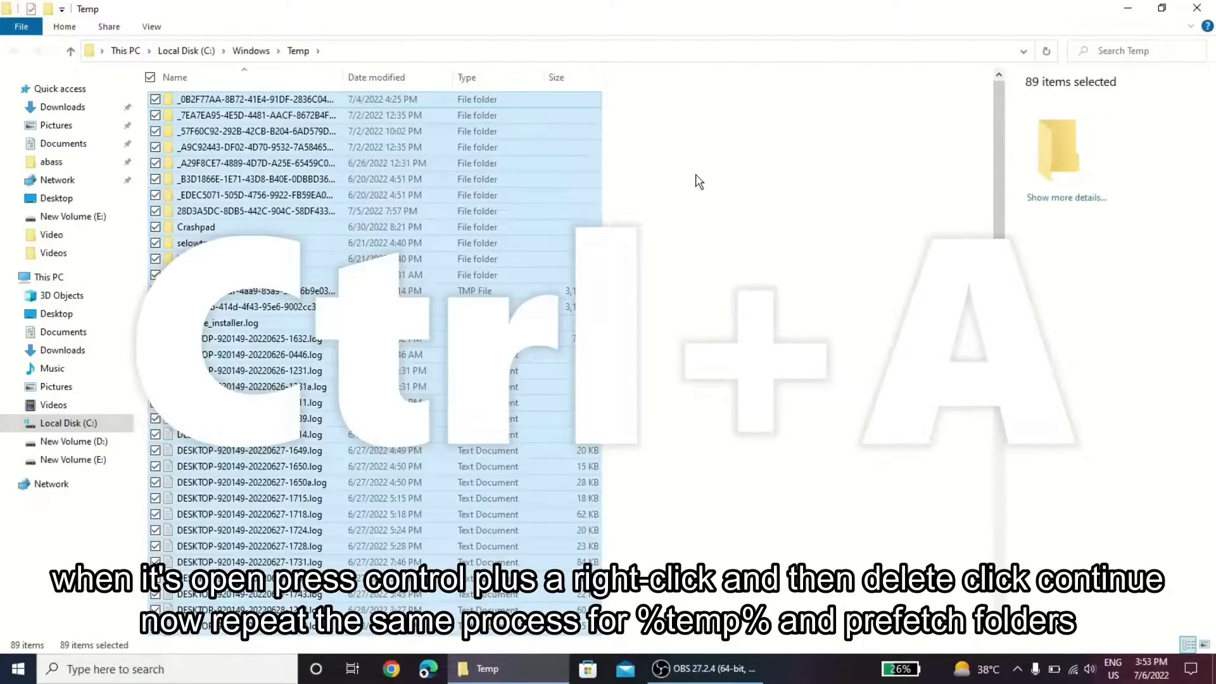
pyautogui.rightClick(447, 228)
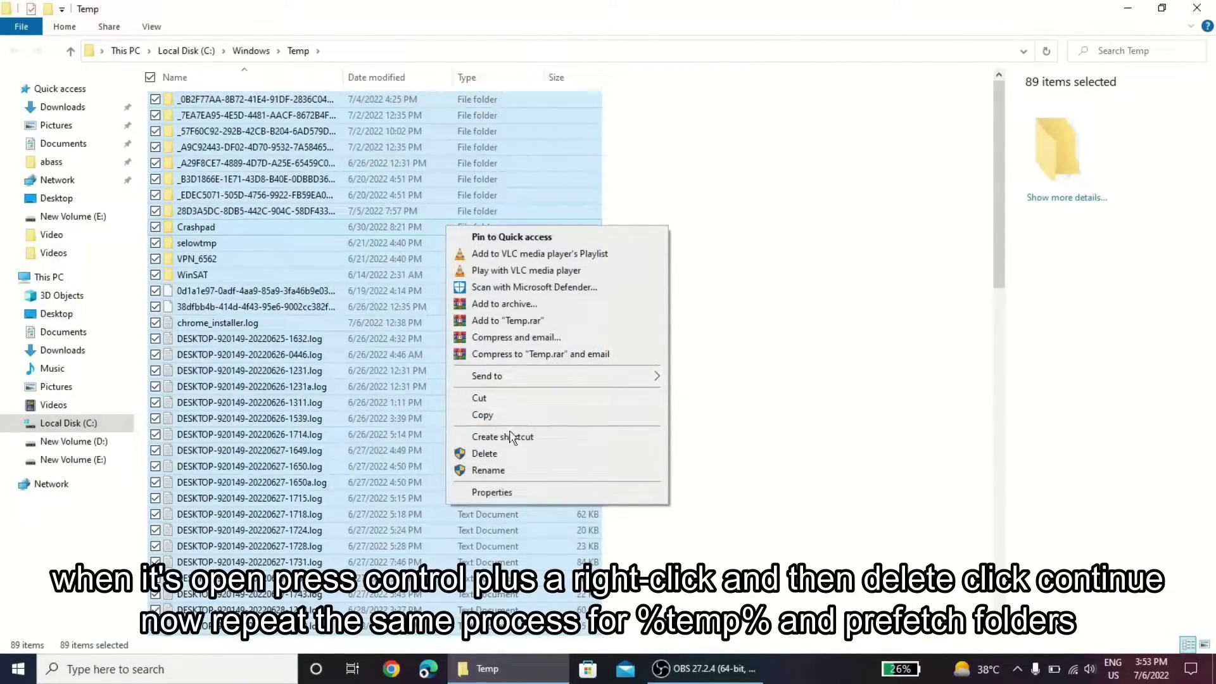
pyautogui.click(510, 455)
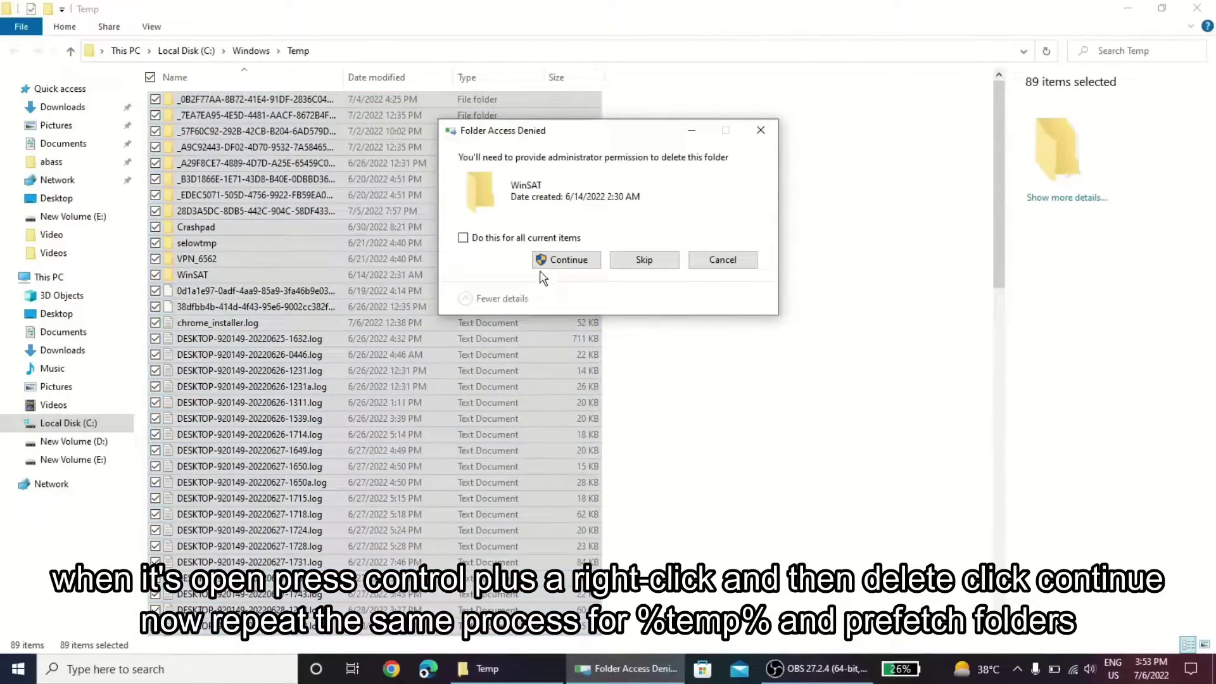
pyautogui.click(542, 240)
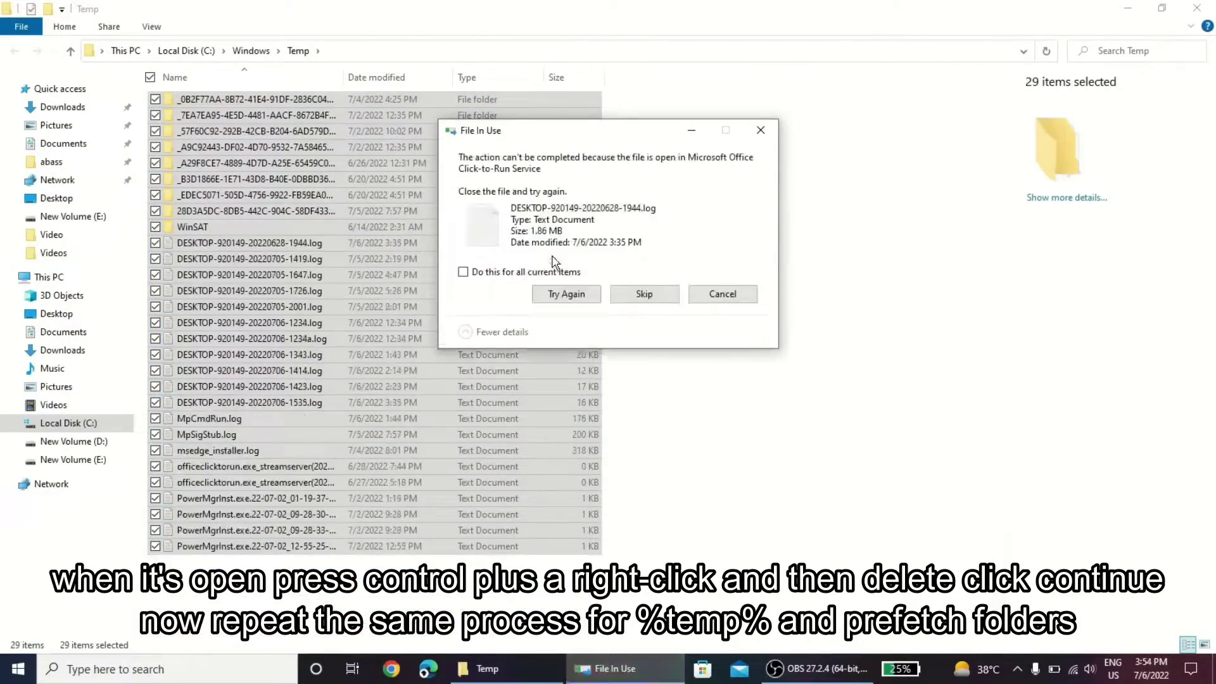
pyautogui.click(465, 271)
pyautogui.click(637, 294)
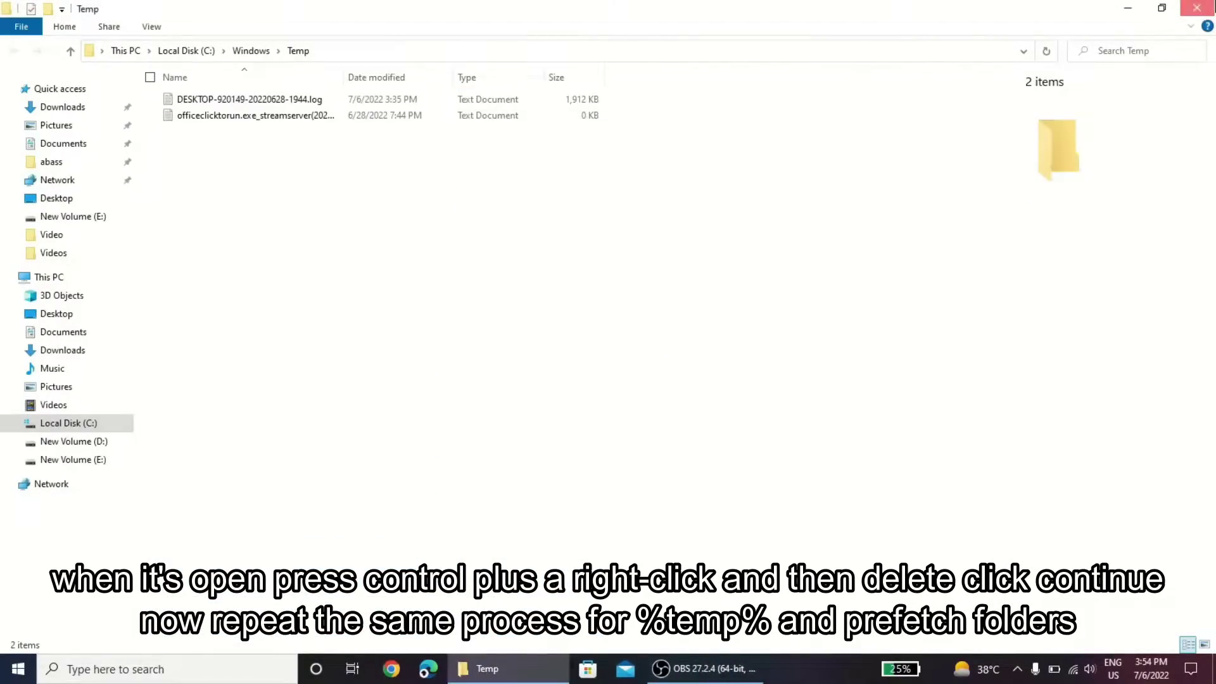
pyautogui.click(1207, 9)
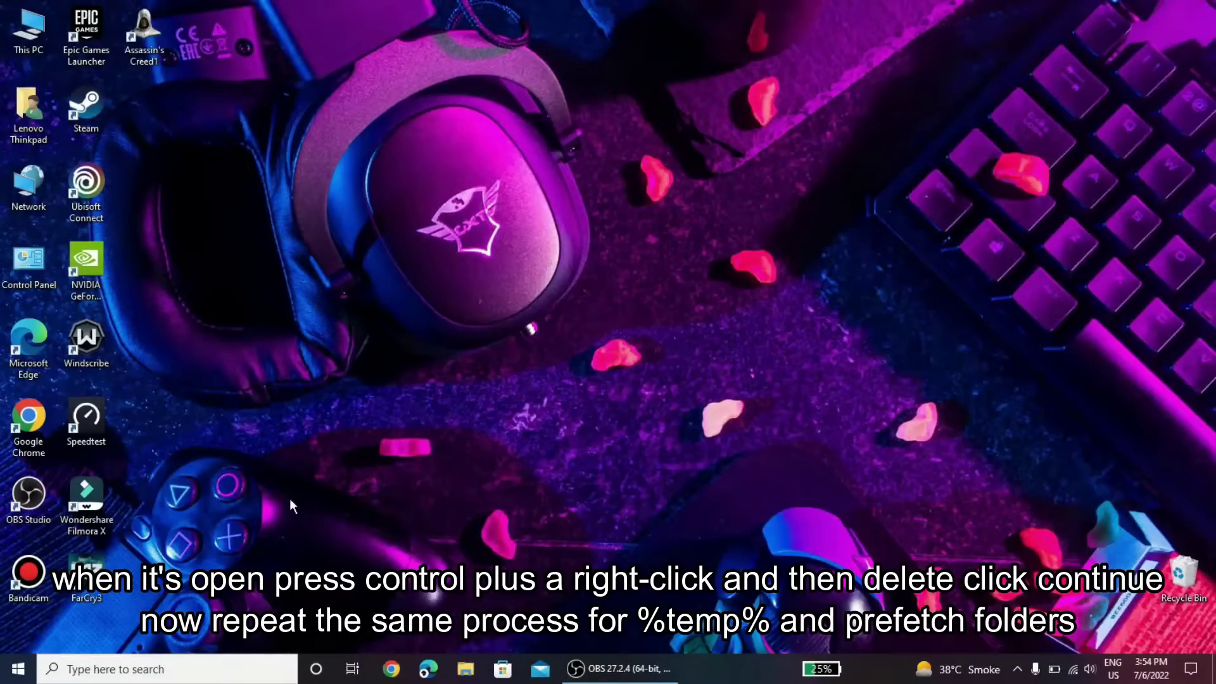
pyautogui.press('super+r')
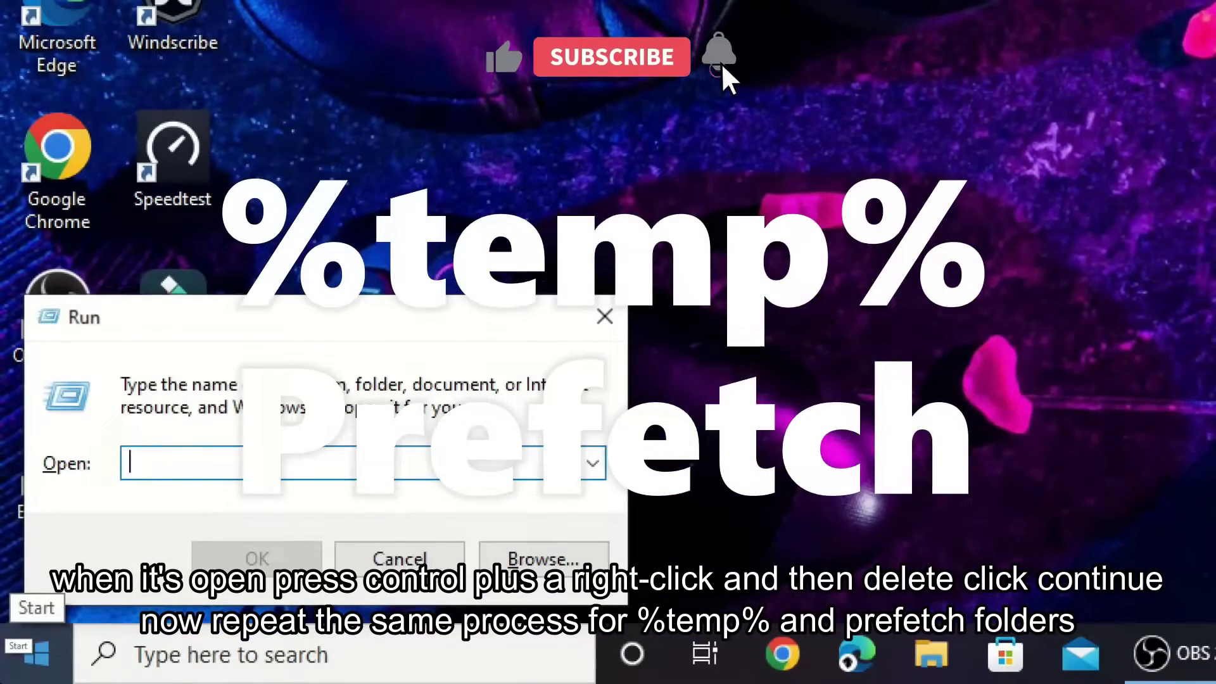
pyautogui.write('%')
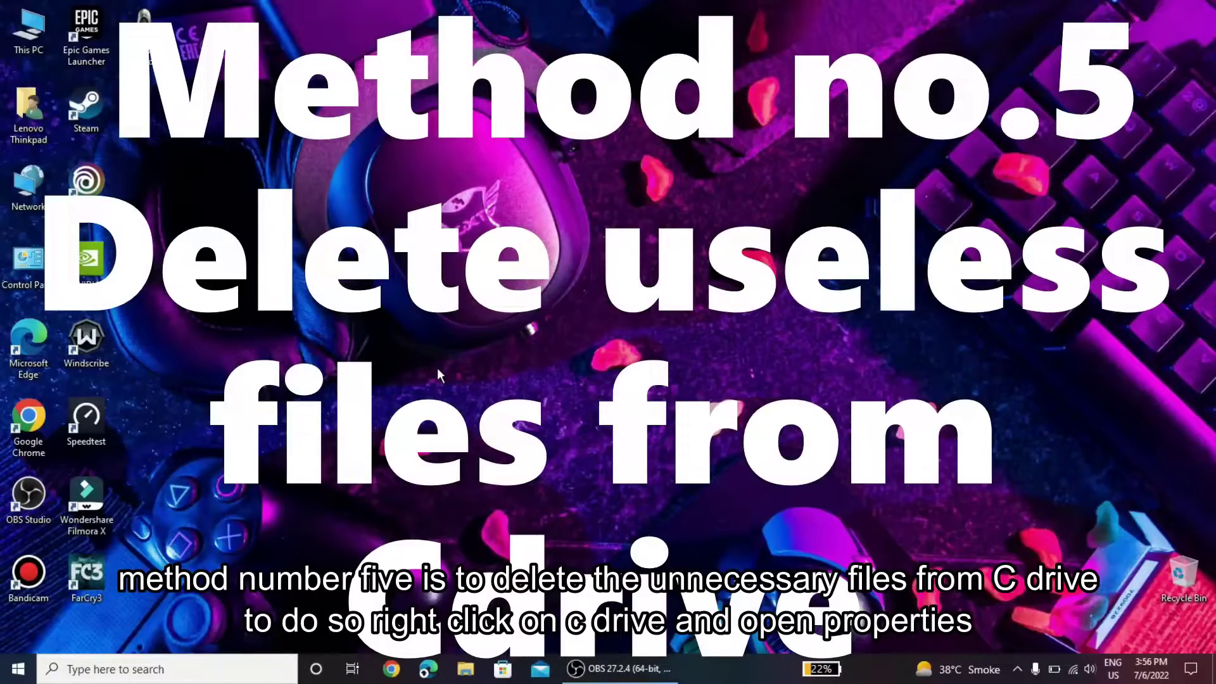
# - Open This PC and the Local Disk (C:) properties
pyautogui.doubleClick(29, 34)
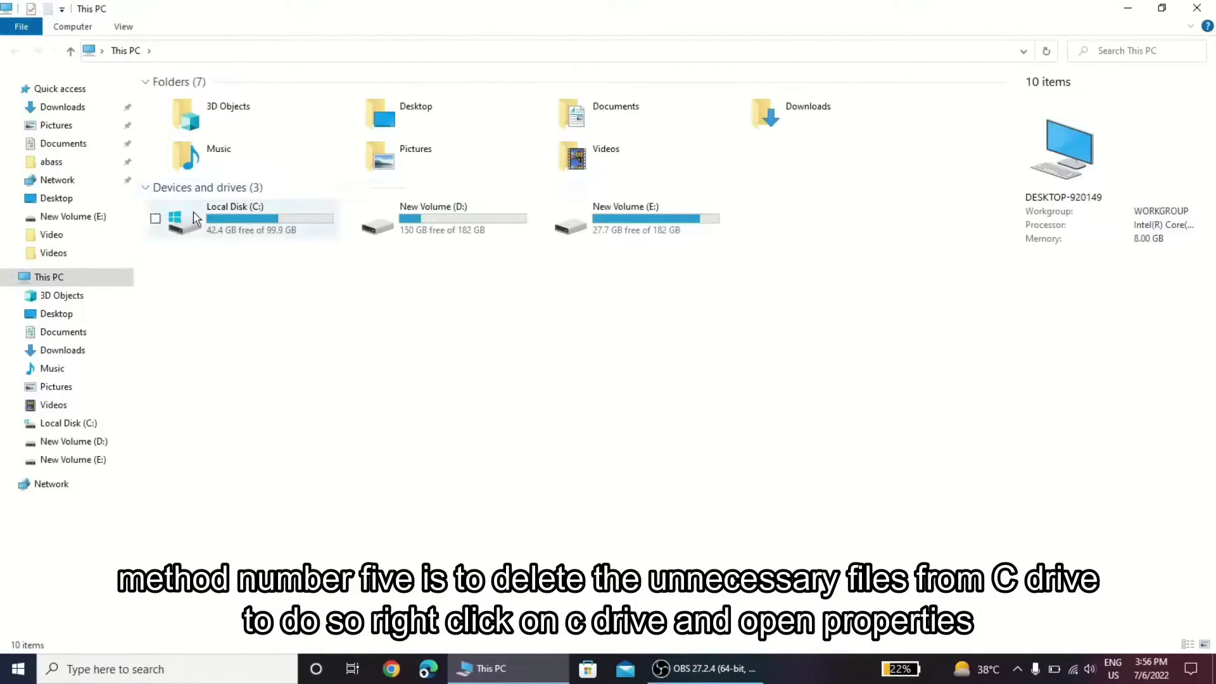
pyautogui.rightClick(193, 211)
pyautogui.click(265, 521)
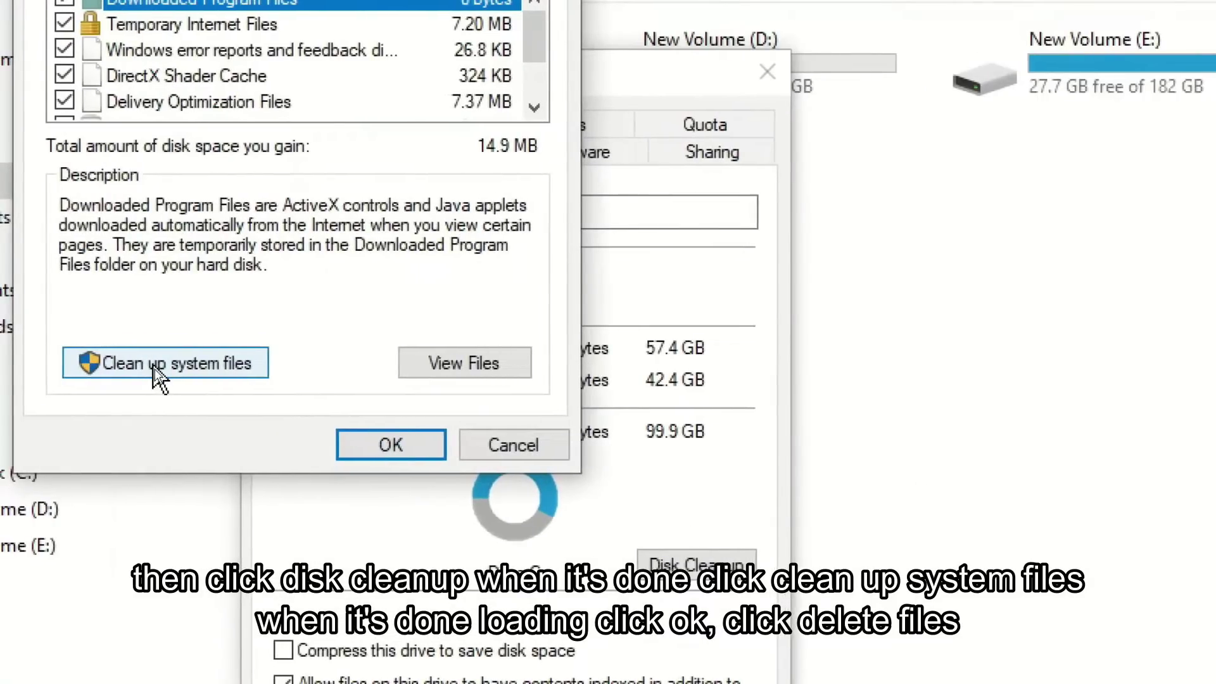
# - Run Disk Cleanup including system files, delete the files, and close both windows
pyautogui.click(162, 374)
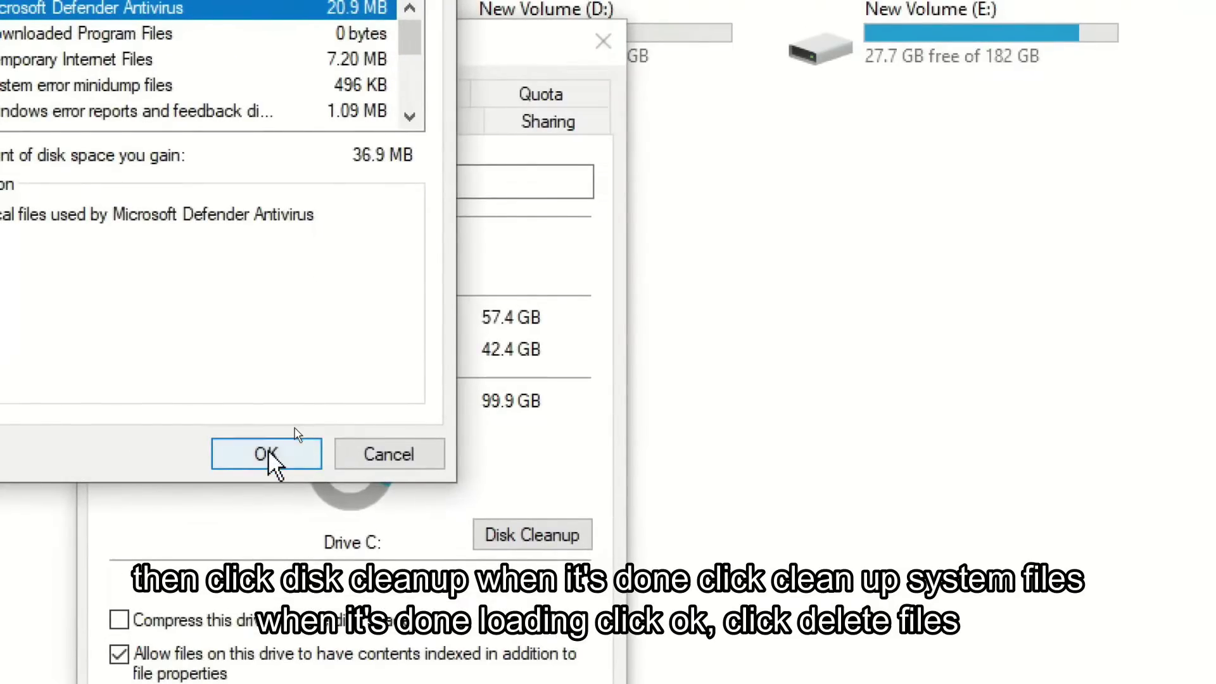
pyautogui.click(294, 430)
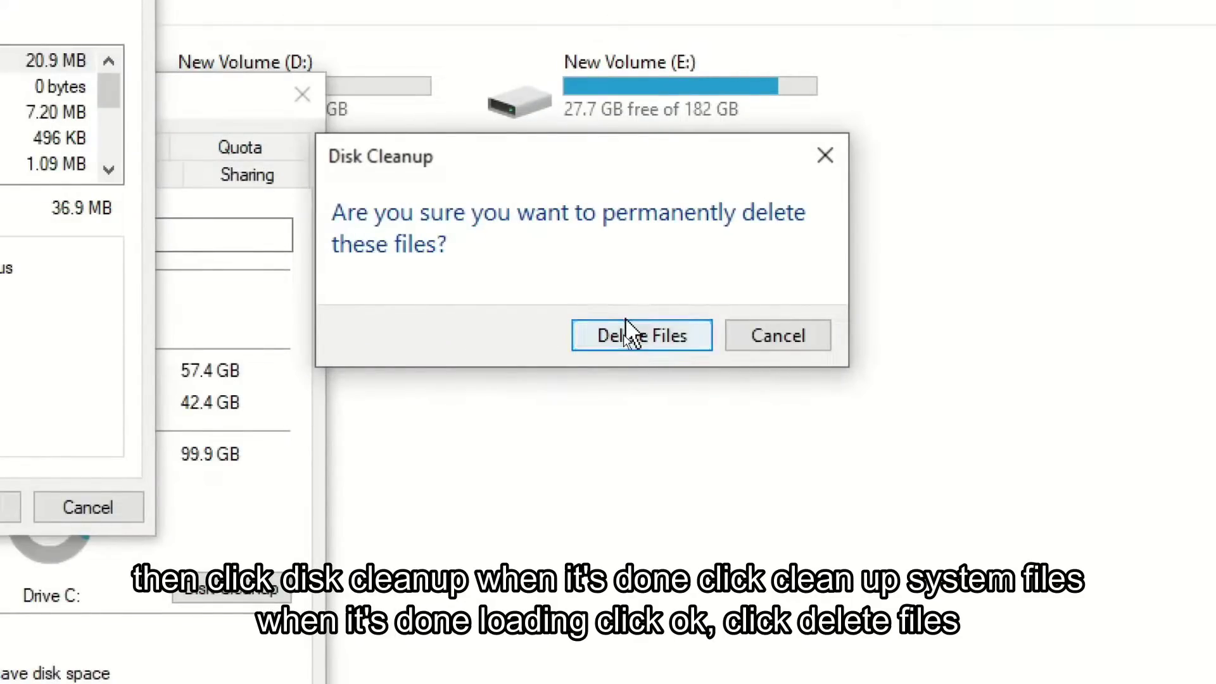
pyautogui.click(625, 319)
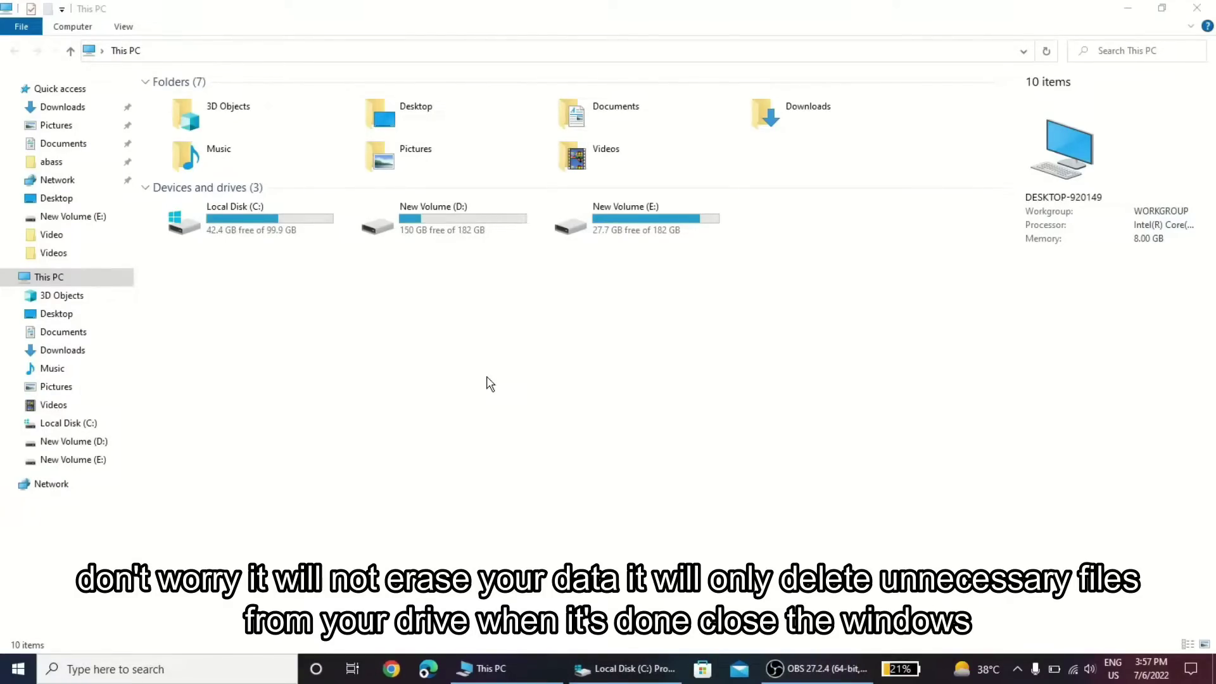
pyautogui.click(1196, 8)
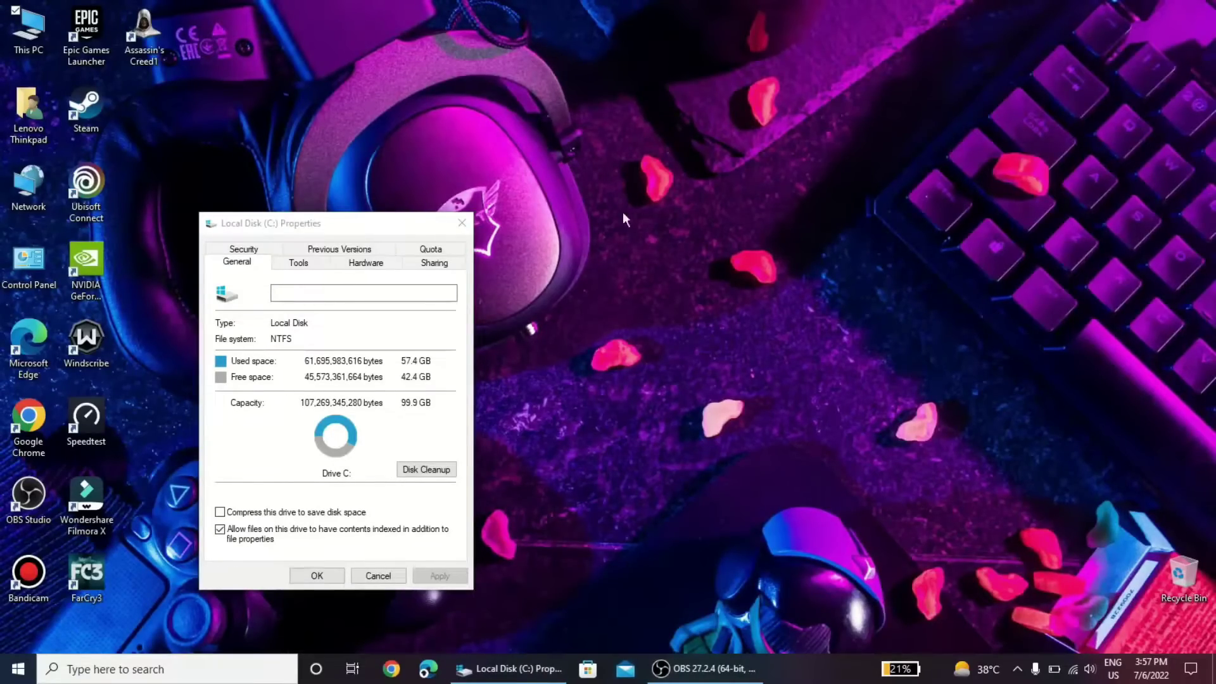
pyautogui.click(464, 228)
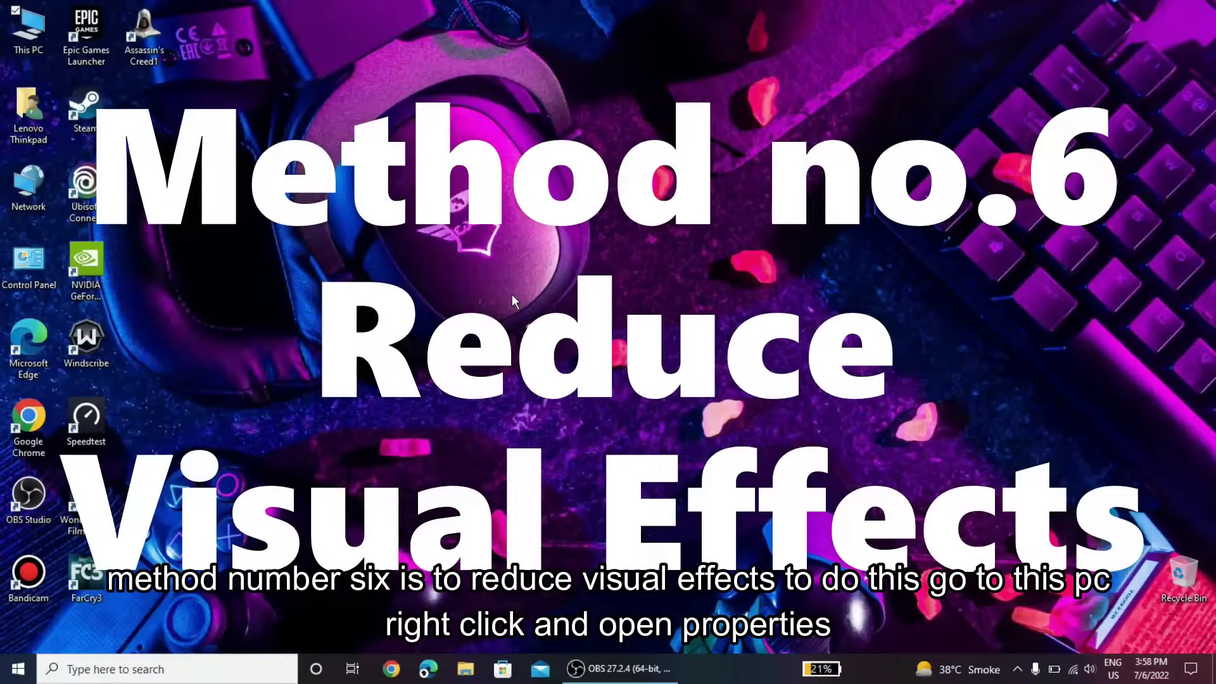
# - From This PC's Properties and Advanced system settings, apply 'Adjust for best performance' visual effects
pyautogui.doubleClick(11, 39)
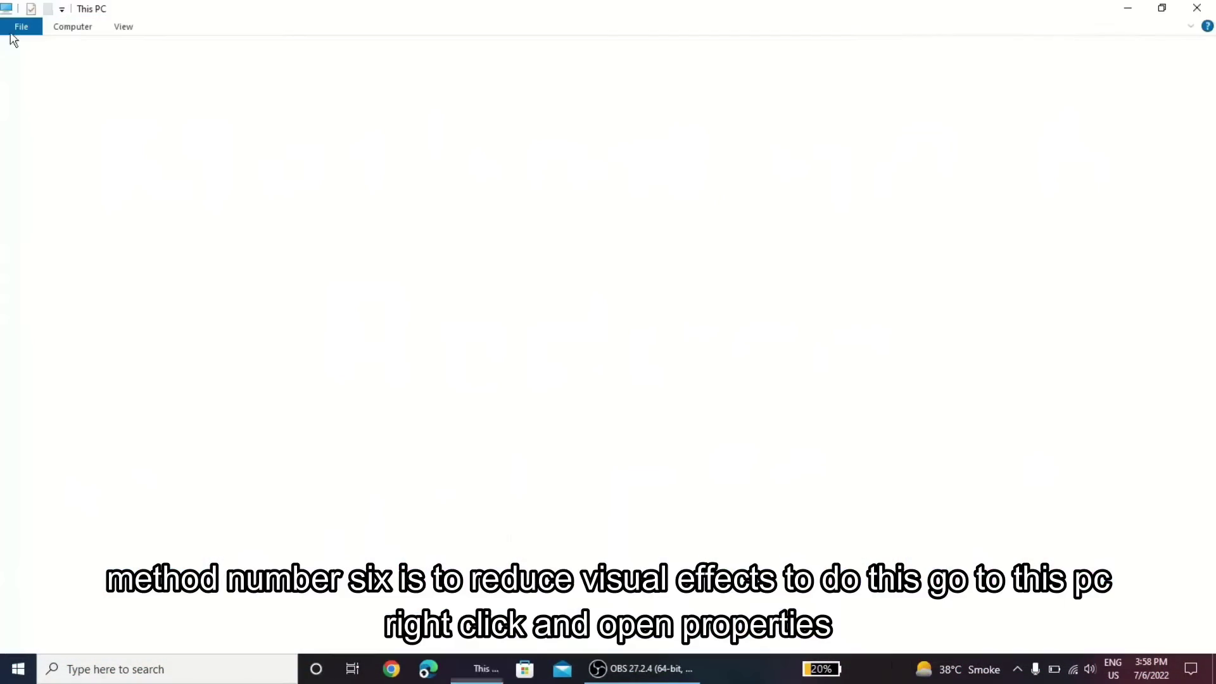
pyautogui.rightClick(521, 393)
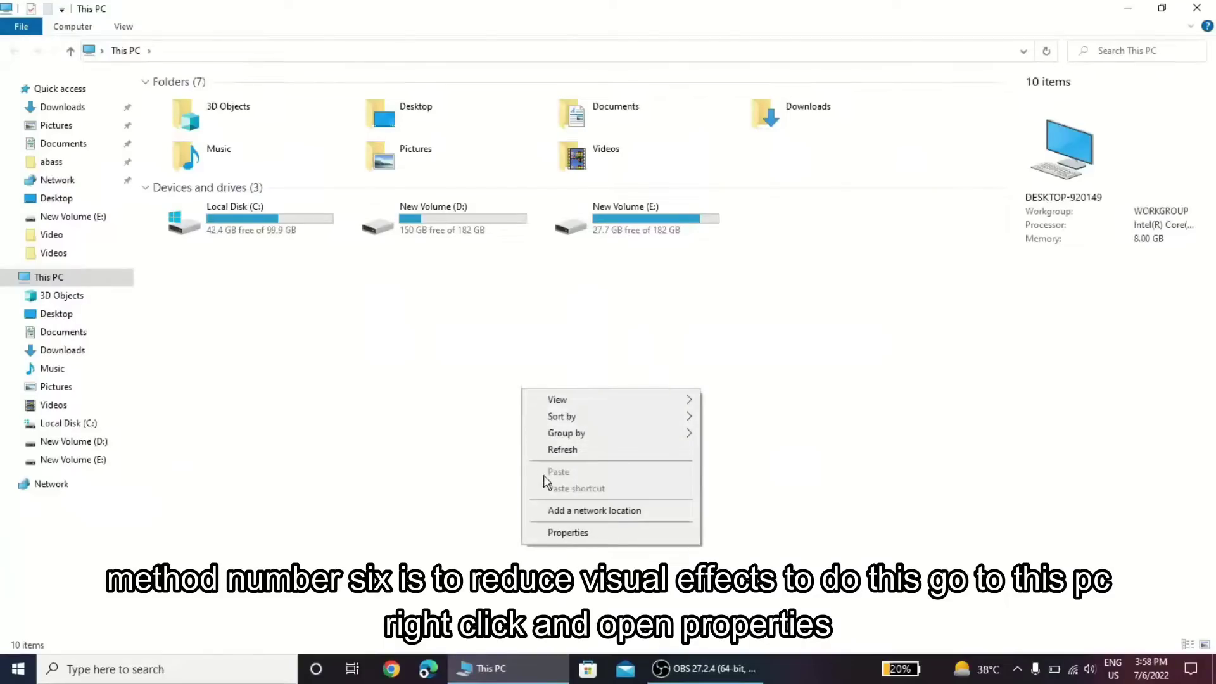
pyautogui.click(567, 532)
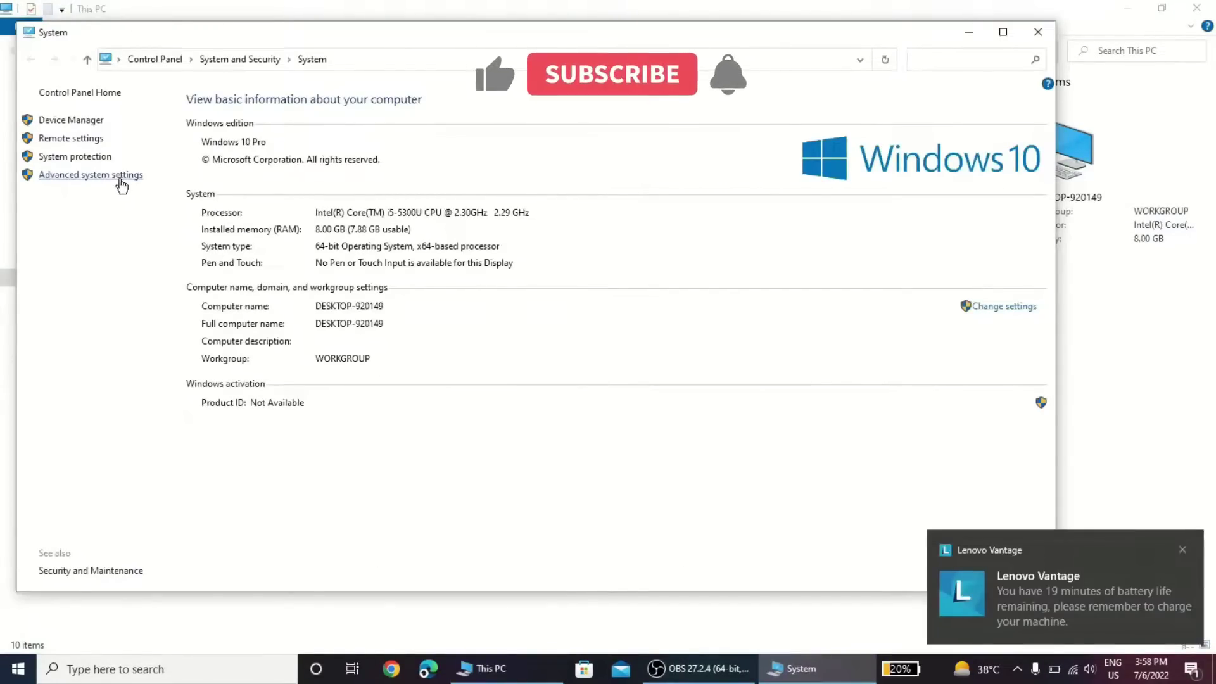
pyautogui.click(91, 175)
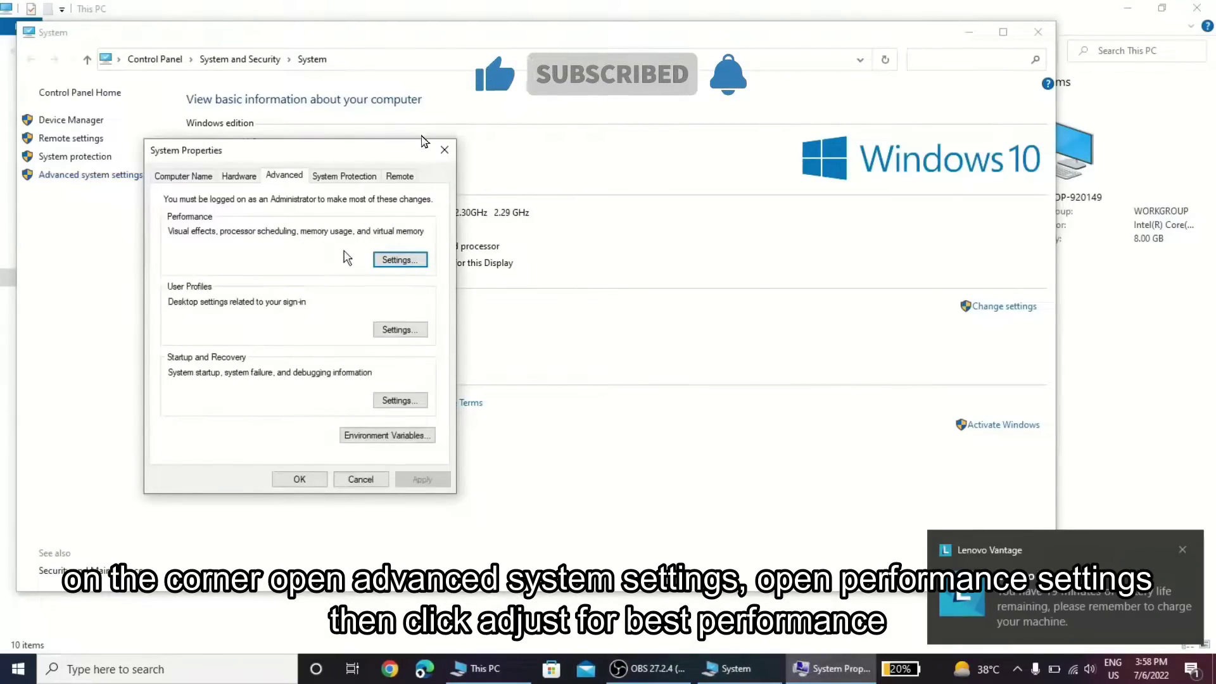
pyautogui.click(398, 263)
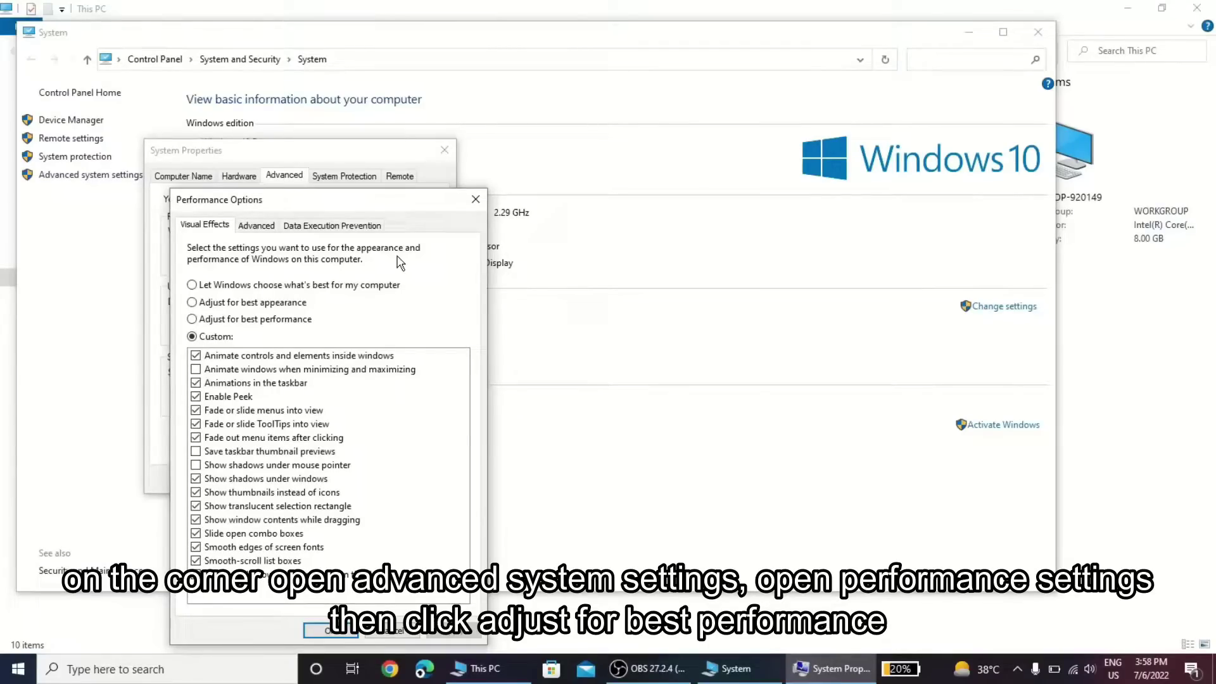
pyautogui.click(192, 320)
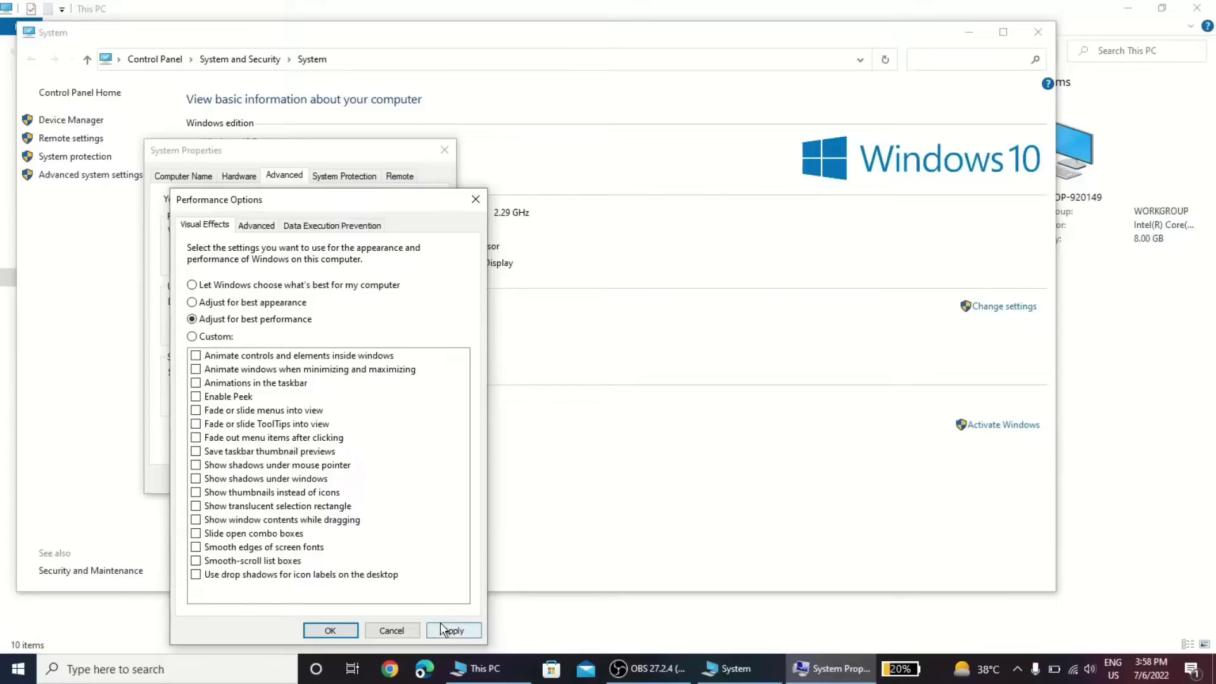
pyautogui.click(441, 630)
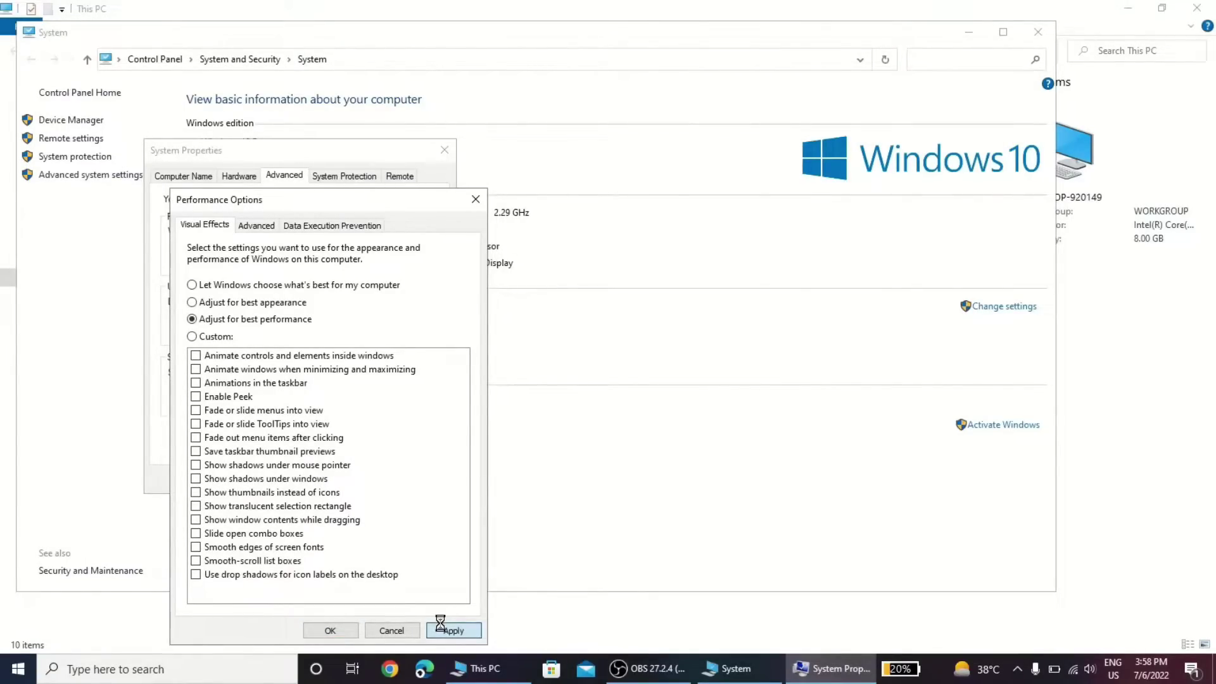
pyautogui.click(330, 630)
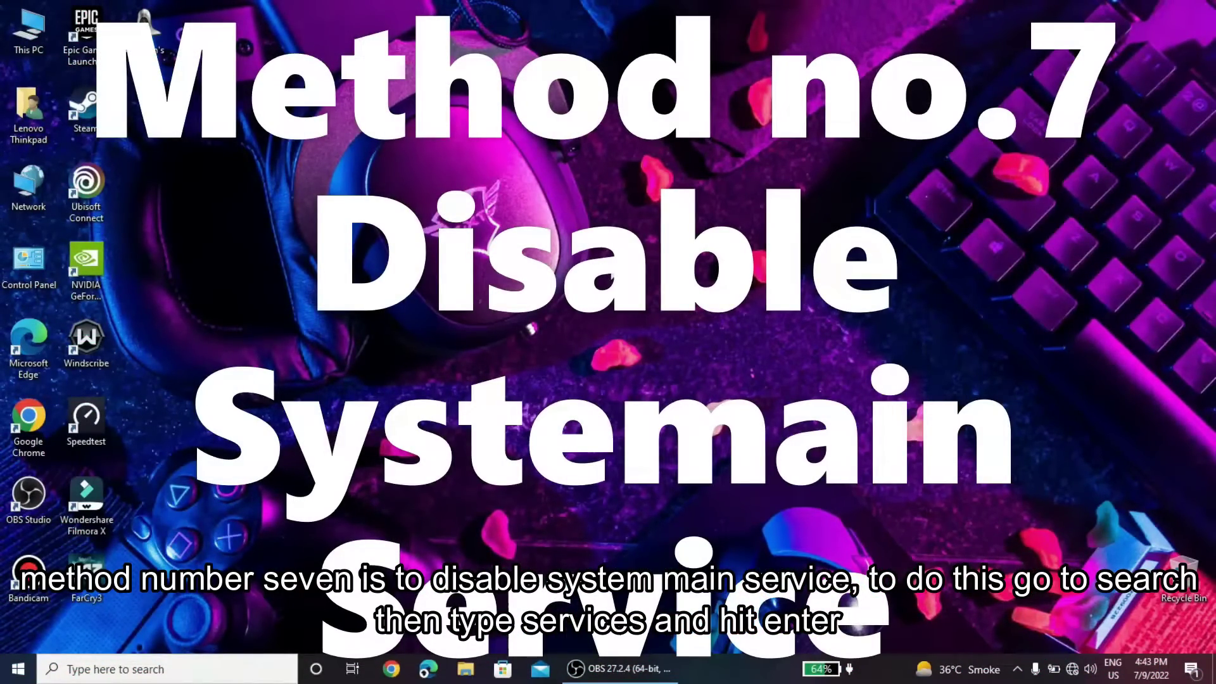
# - Open the Services app from search and bring up SysMain's properties
pyautogui.click(156, 675)
pyautogui.write('services')
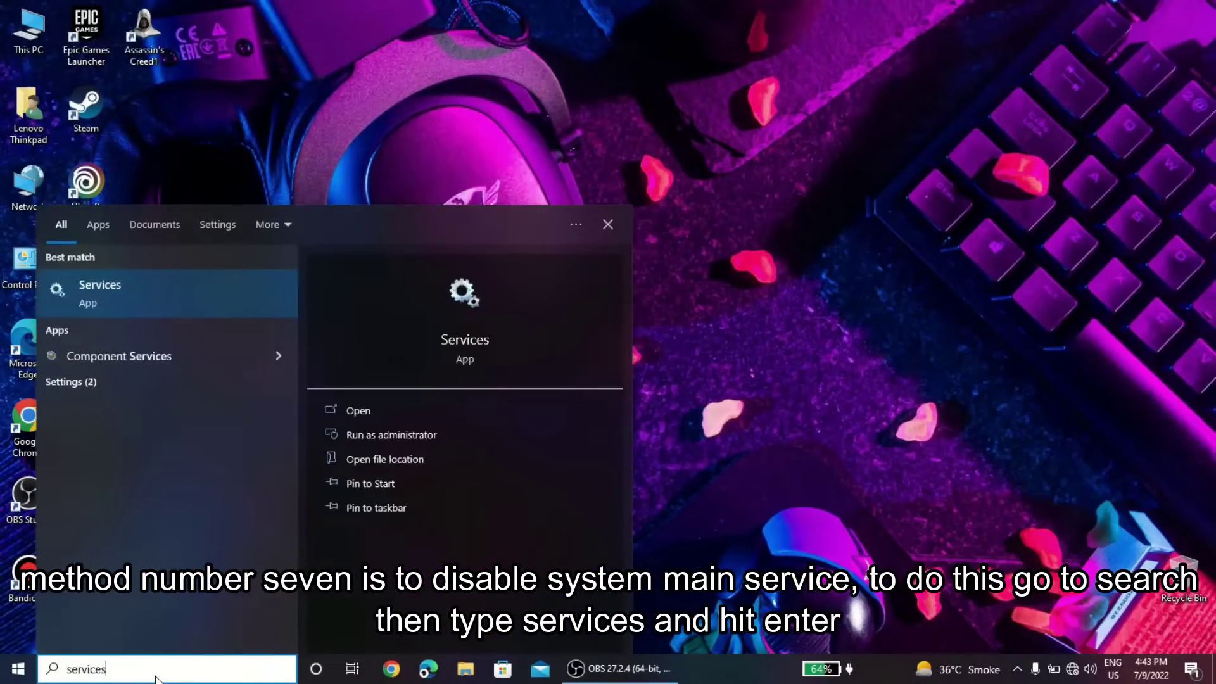
pyautogui.press('Return')
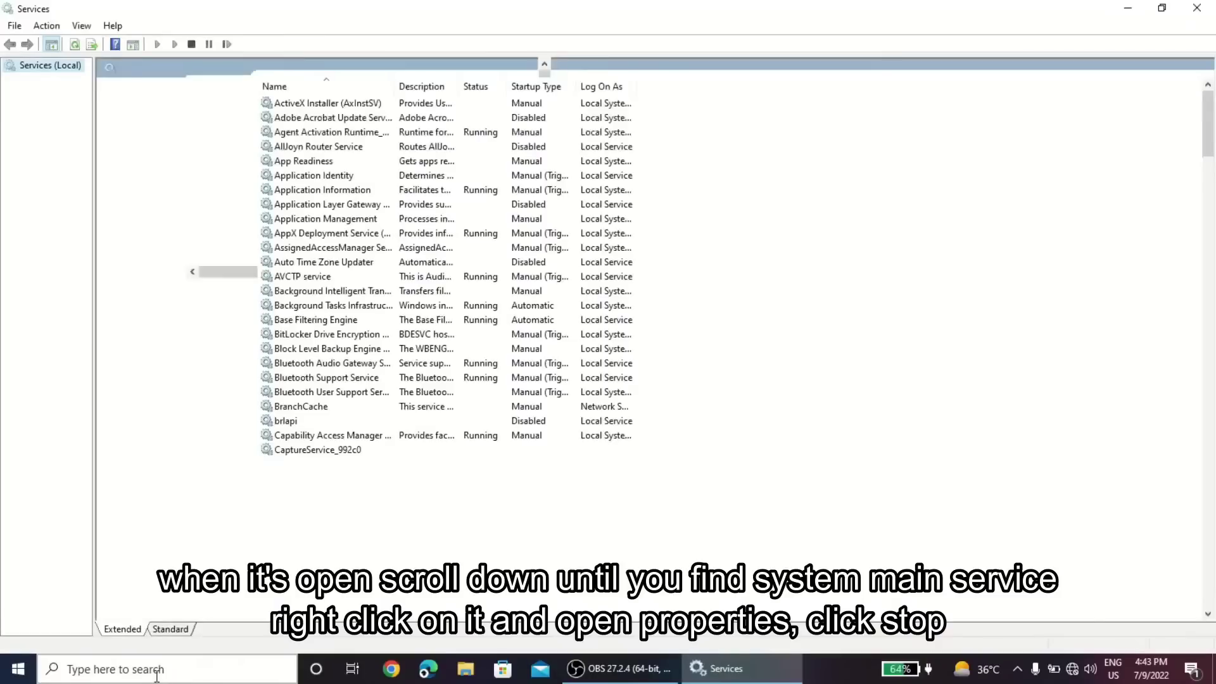
pyautogui.scroll(-5, 385, 339)
pyautogui.scroll(-12, 384, 340)
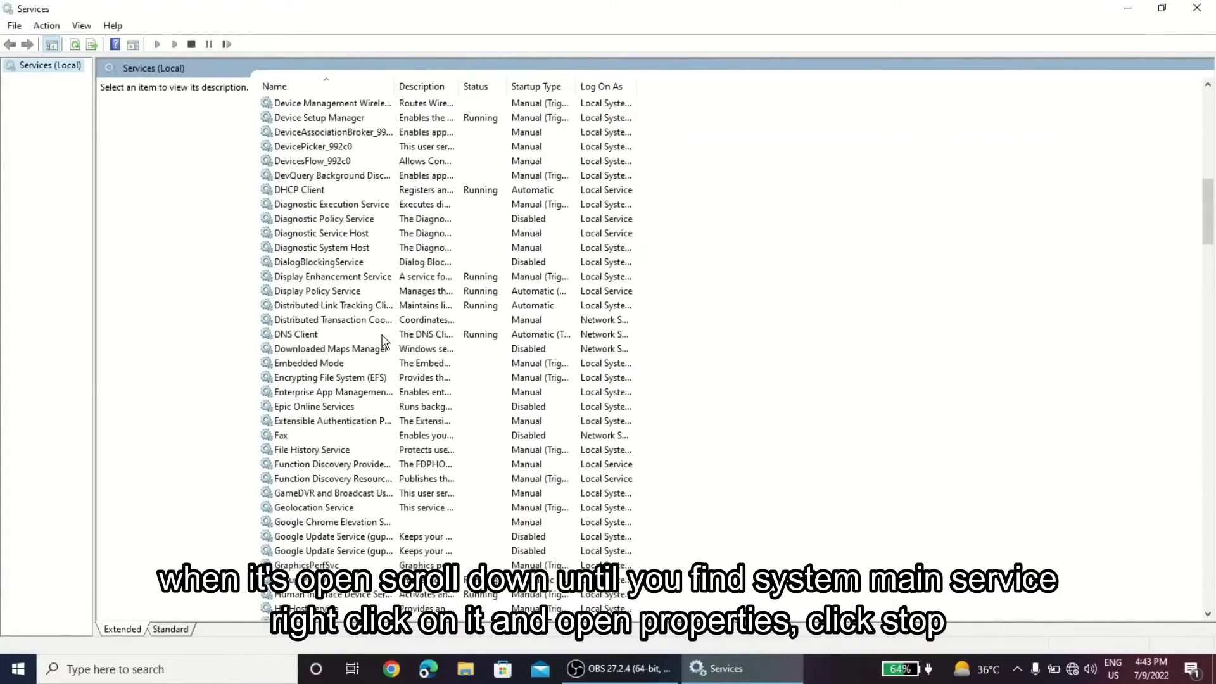
pyautogui.scroll(-8, 384, 338)
pyautogui.scroll(-20, 385, 339)
pyautogui.click(294, 522)
pyautogui.rightClick(295, 523)
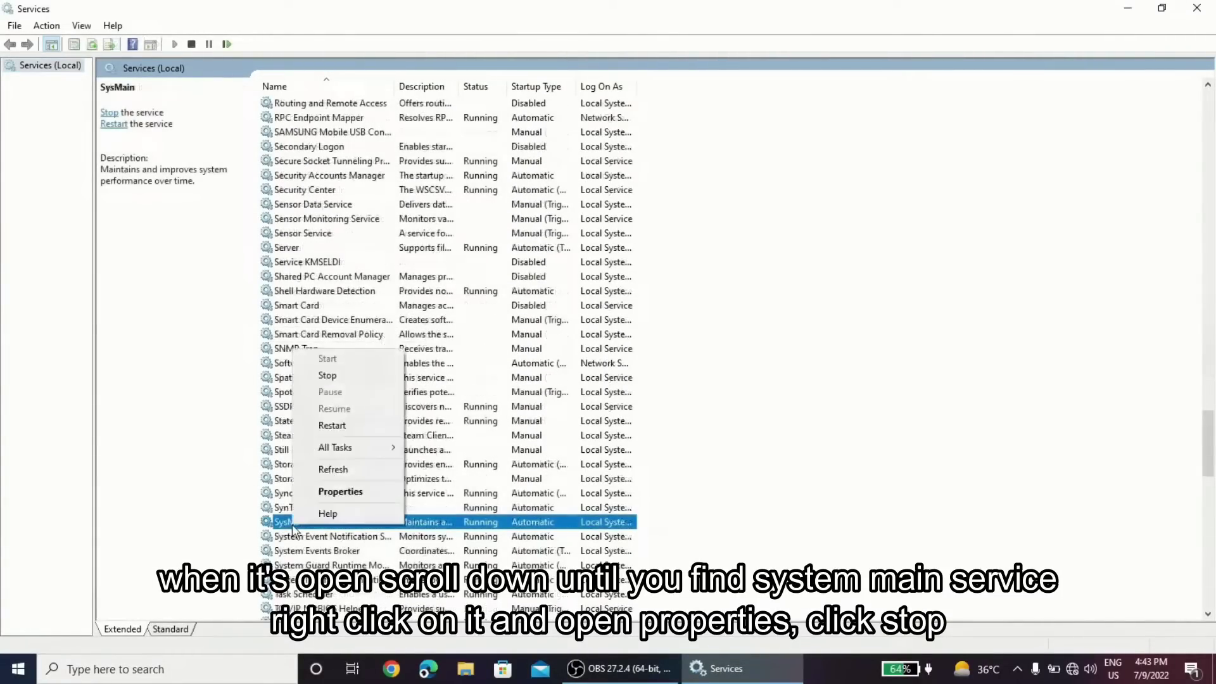
pyautogui.click(363, 492)
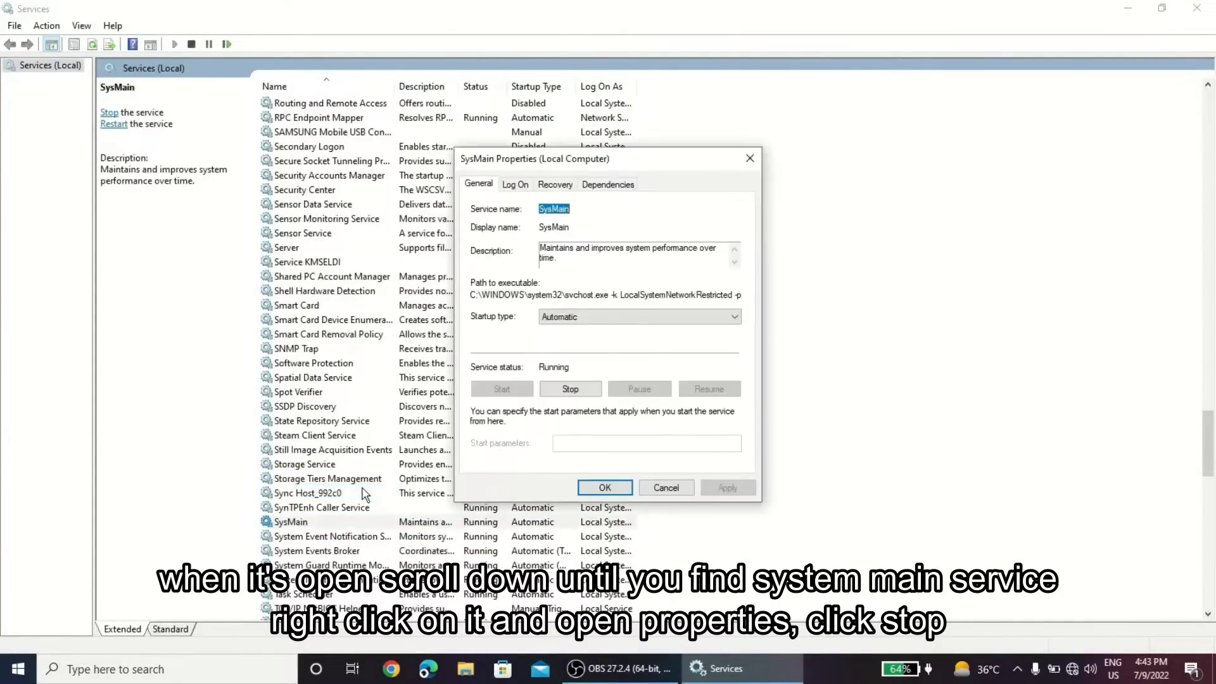
# - Stop SysMain, set its startup type to Disabled, apply, and close Services
pyautogui.click(570, 388)
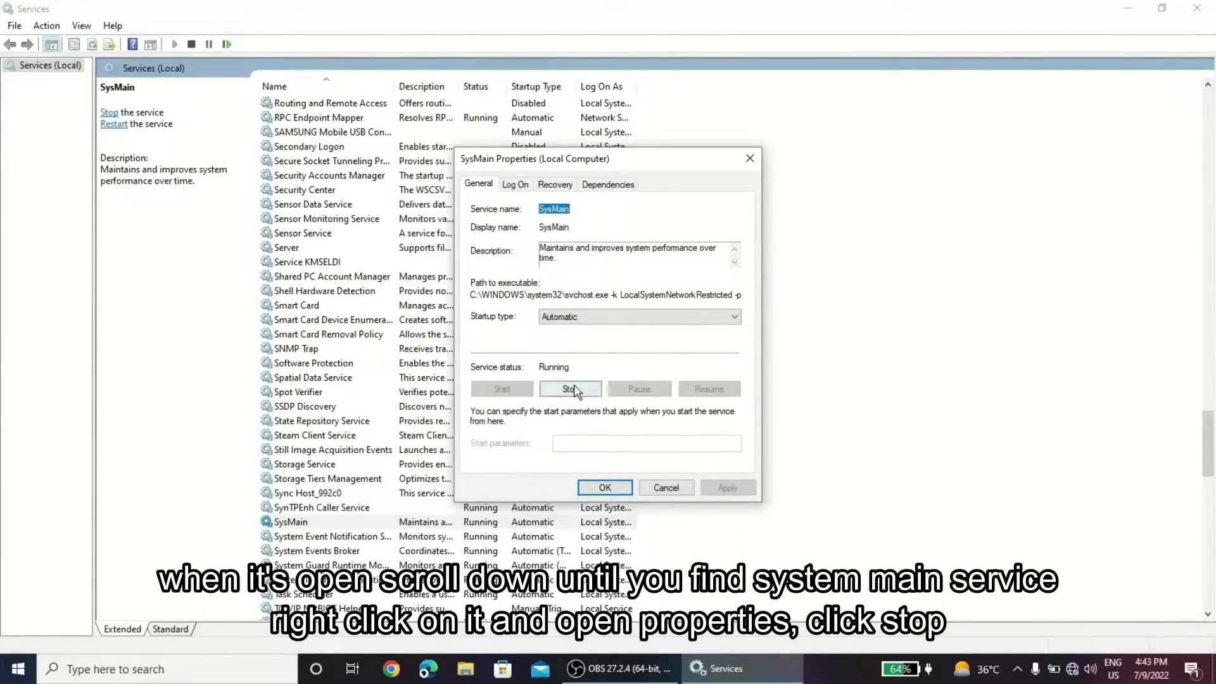
pyautogui.click(570, 319)
pyautogui.click(570, 378)
pyautogui.click(605, 487)
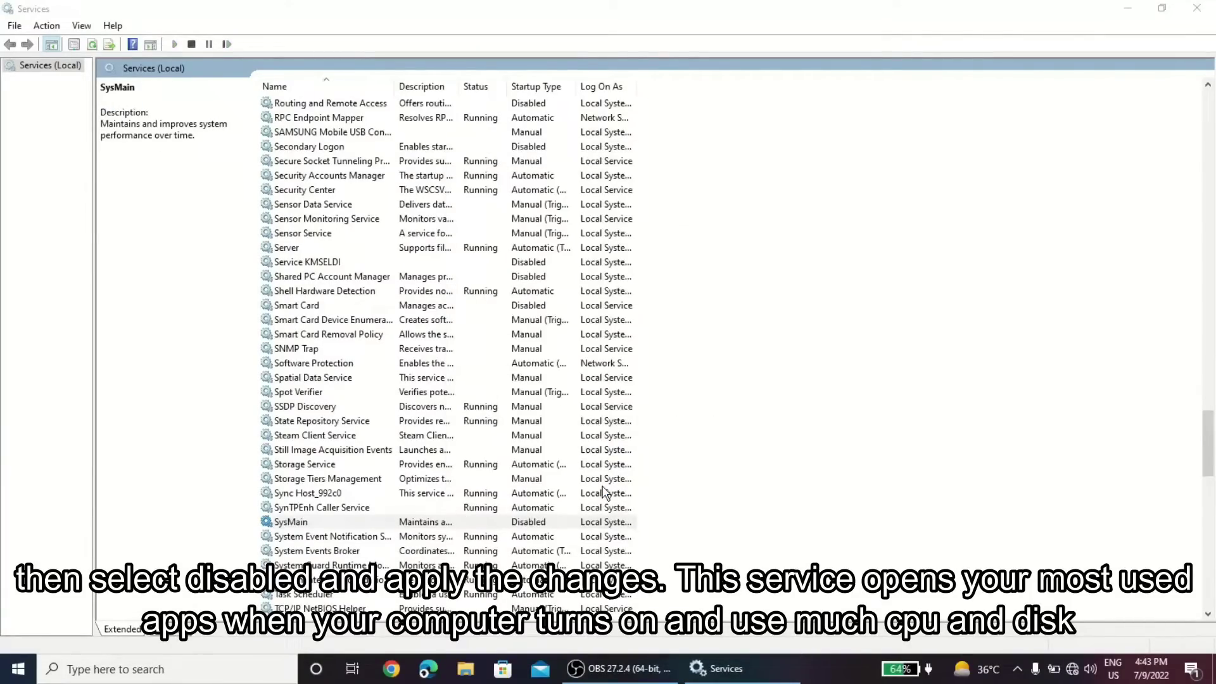
pyautogui.click(1197, 8)
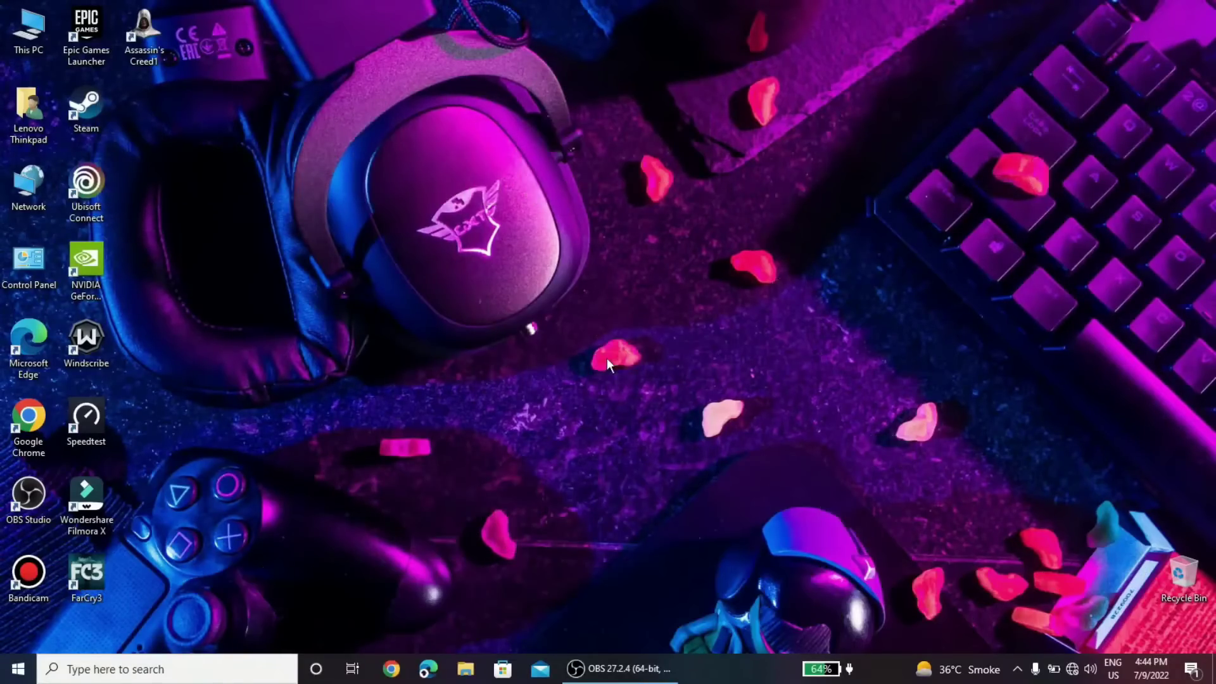
# - Search 'reset this pc' to open Recovery settings and click Get started under Reset this PC
pyautogui.click(135, 670)
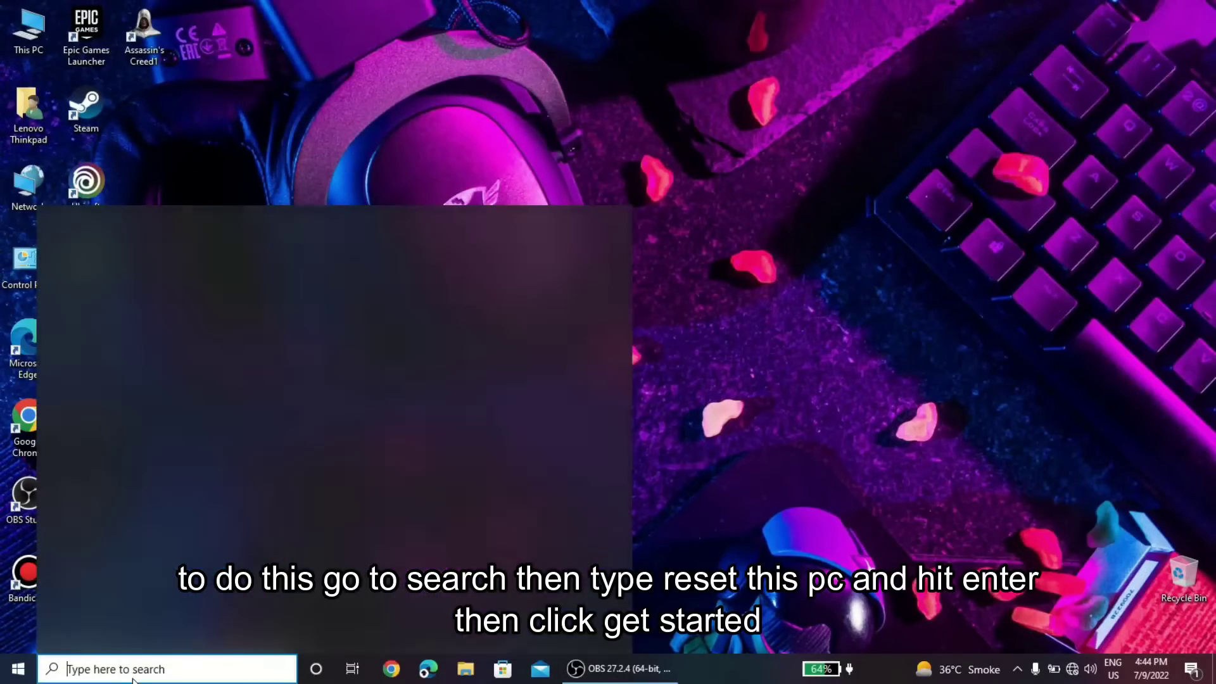
pyautogui.write('reset pc')
pyautogui.press('Return')
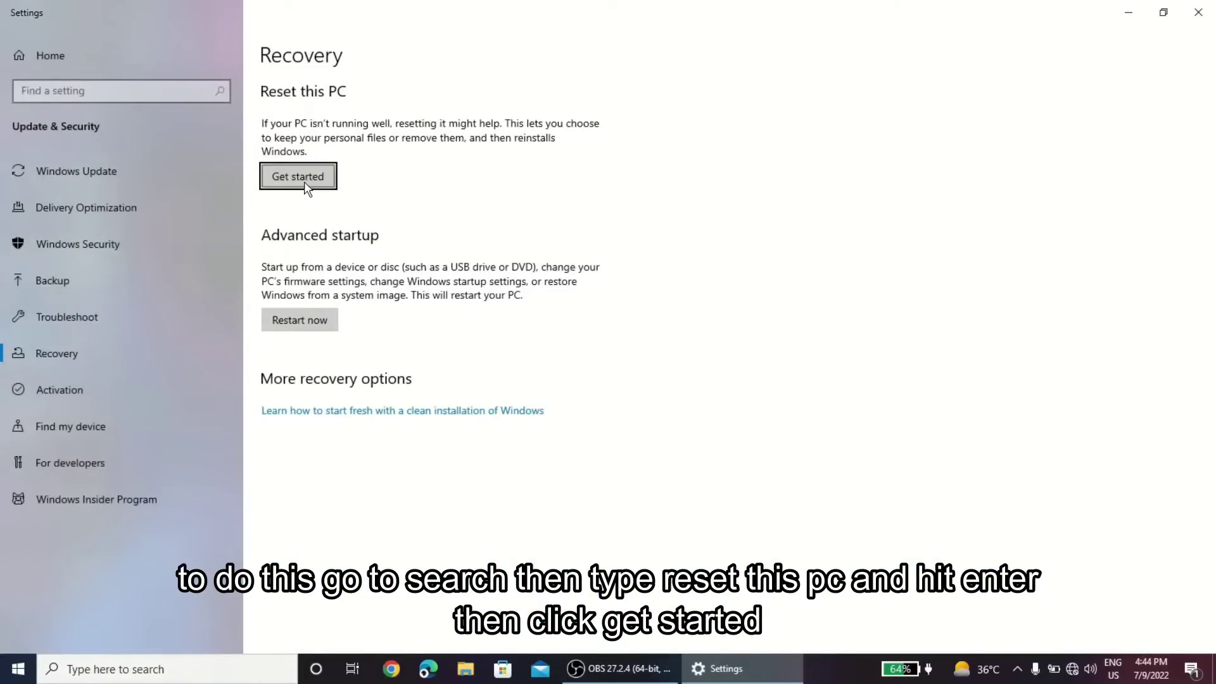
pyautogui.click(306, 186)
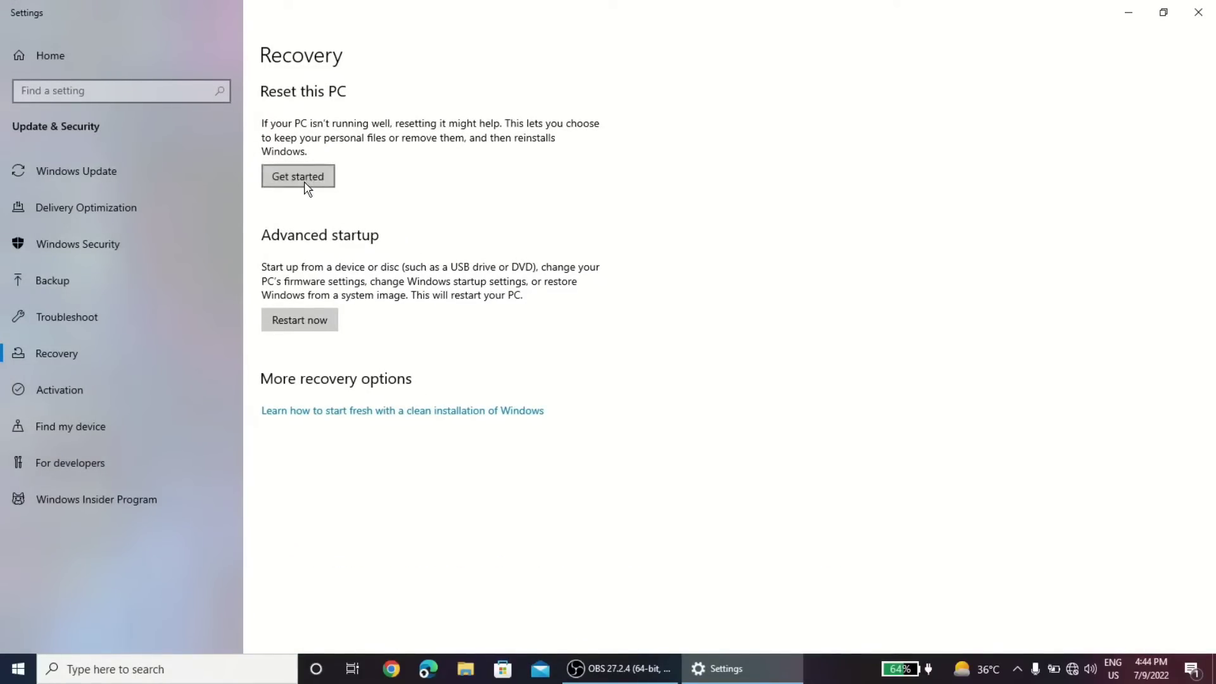